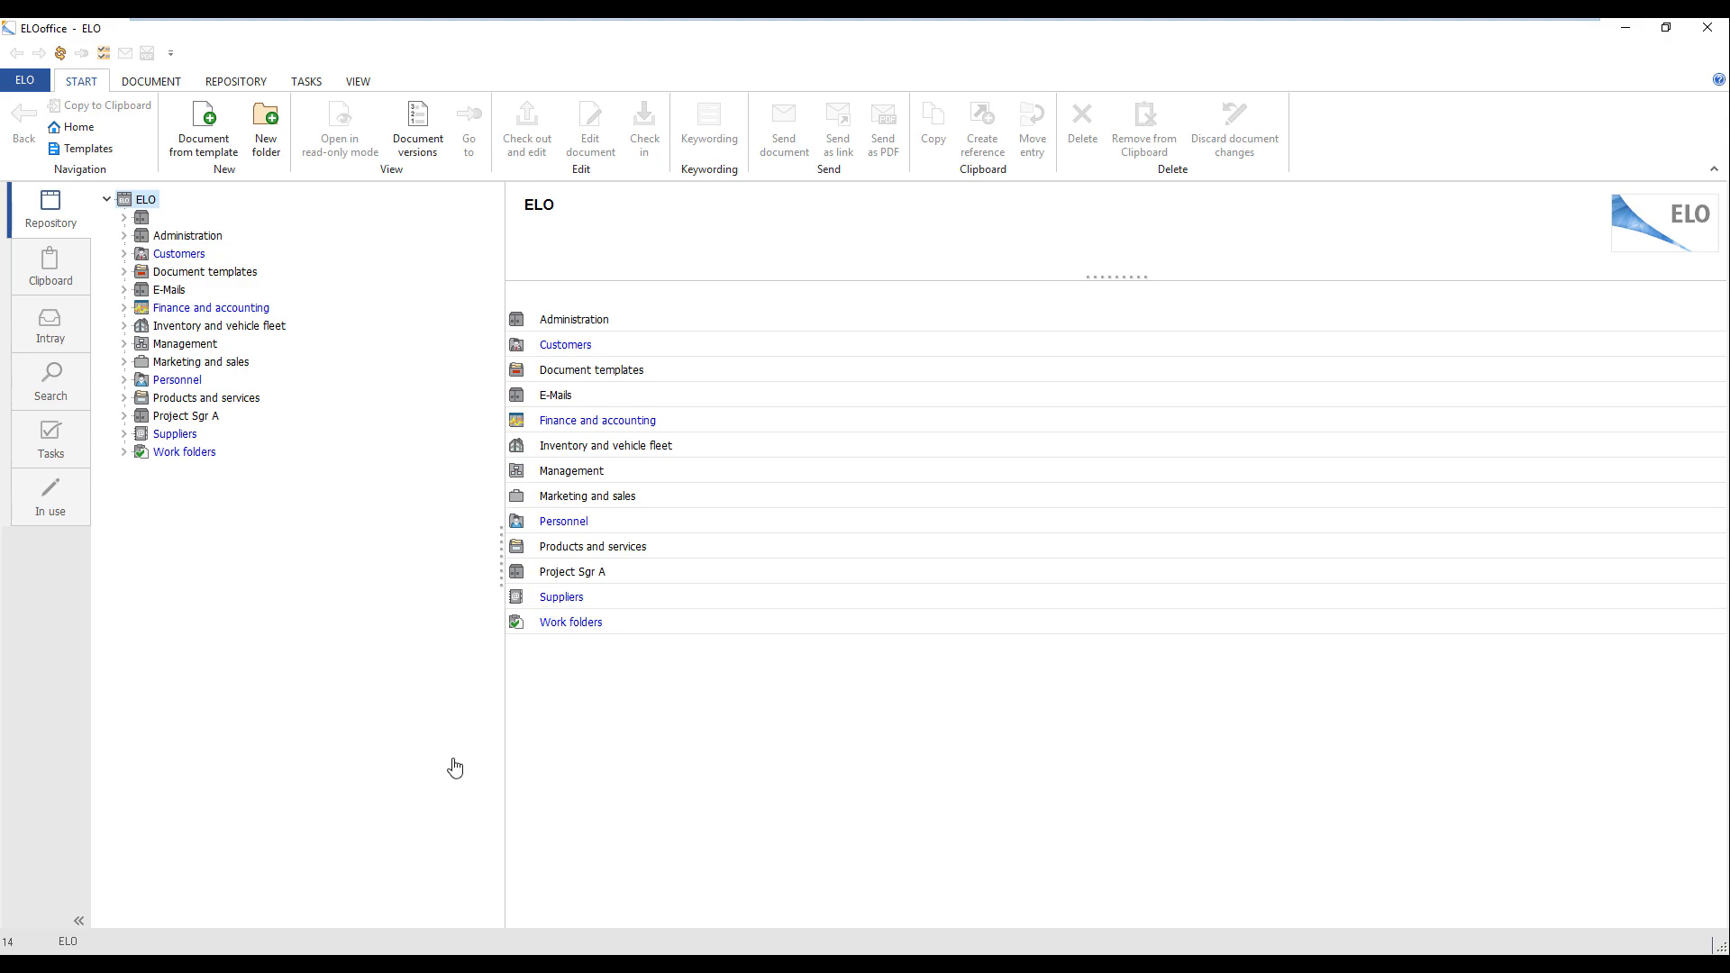
# Start a data export and set its target path to the ELOoffice_ArchiveExport folder on drive E:.
pyautogui.click(20, 89)
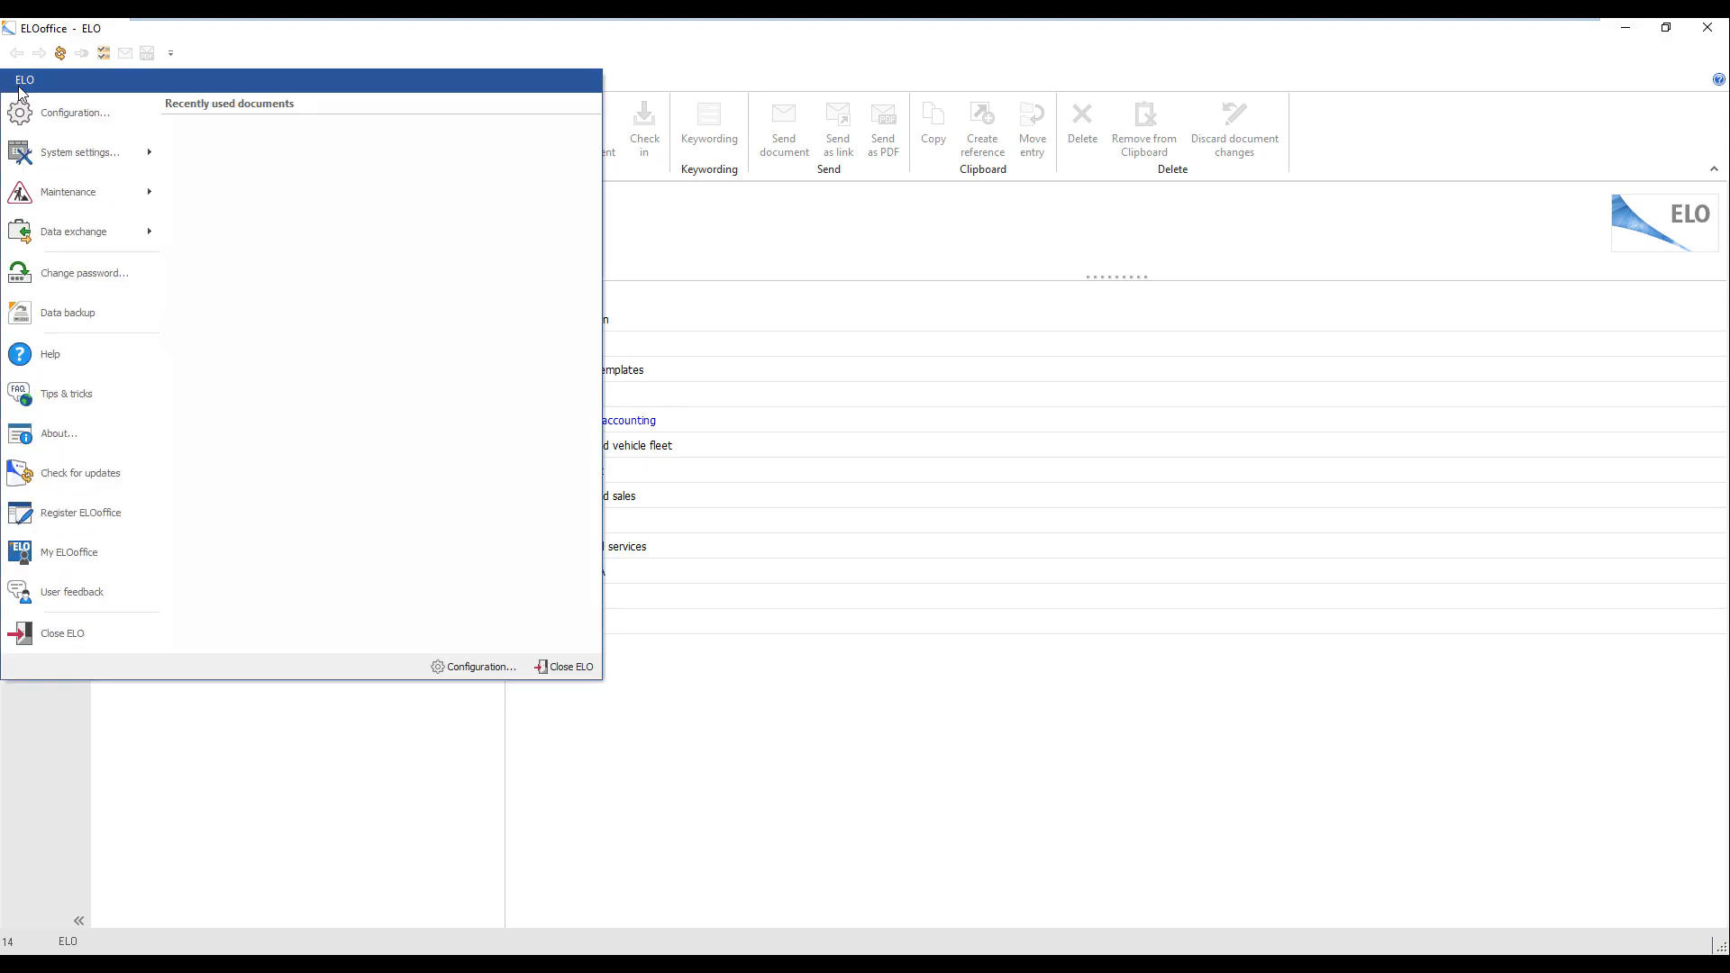
pyautogui.moveTo(126, 236)
pyautogui.click(224, 112)
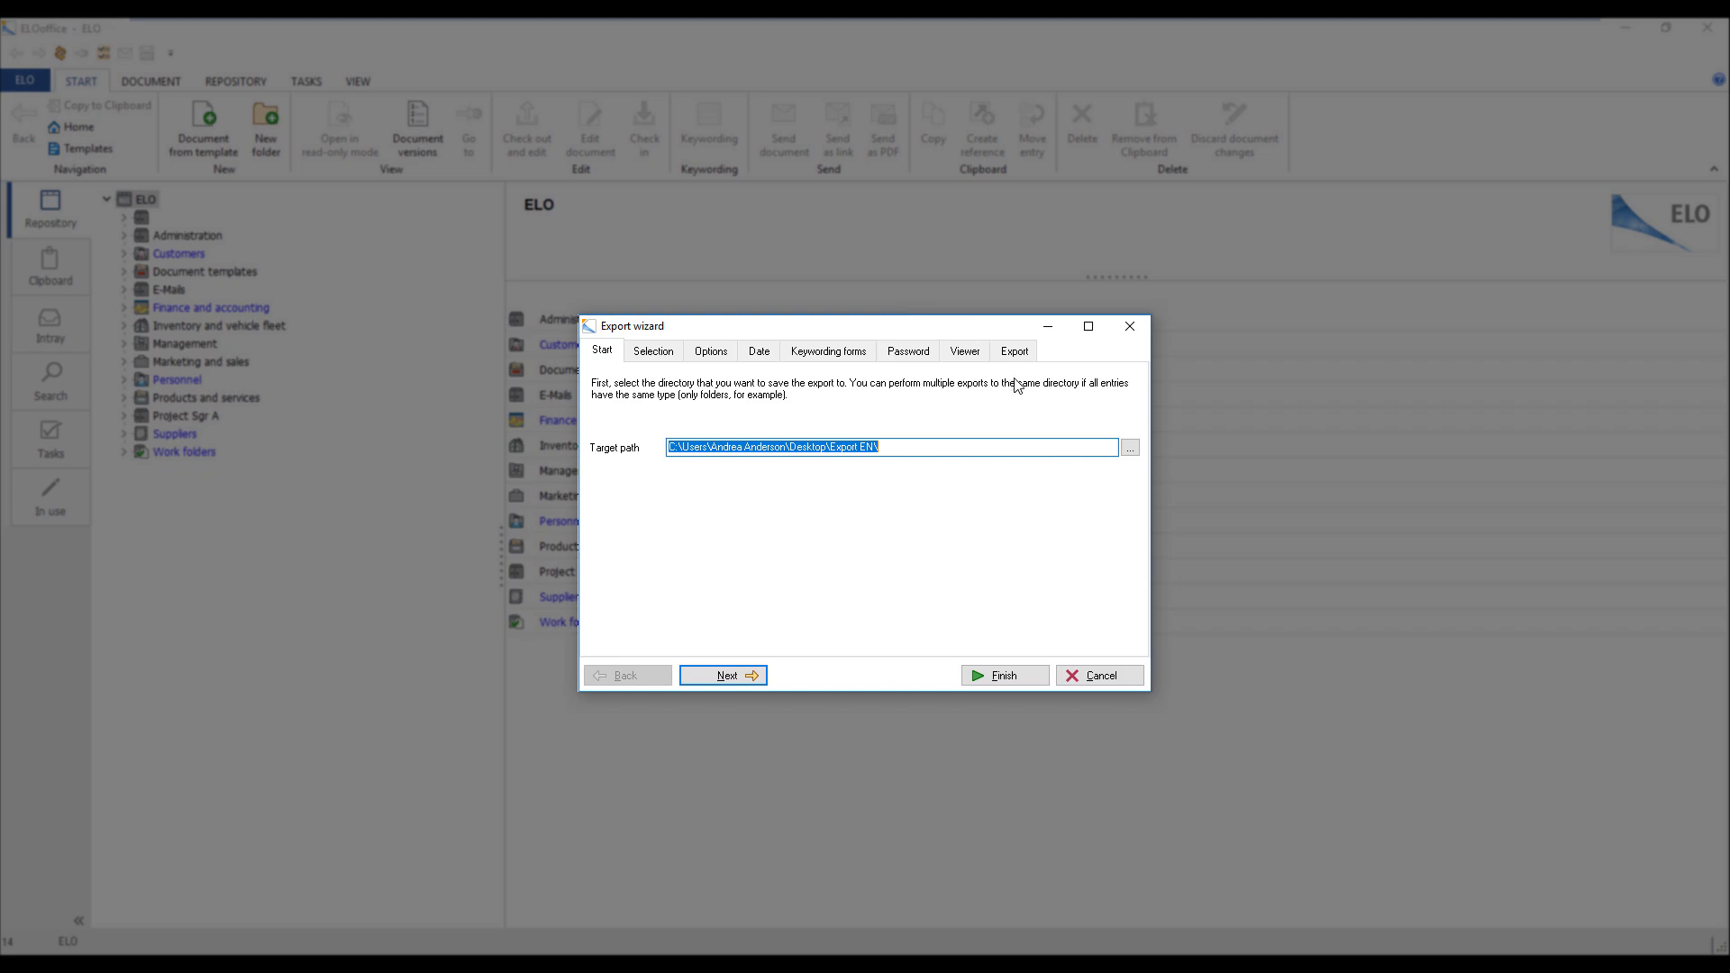
pyautogui.click(1131, 449)
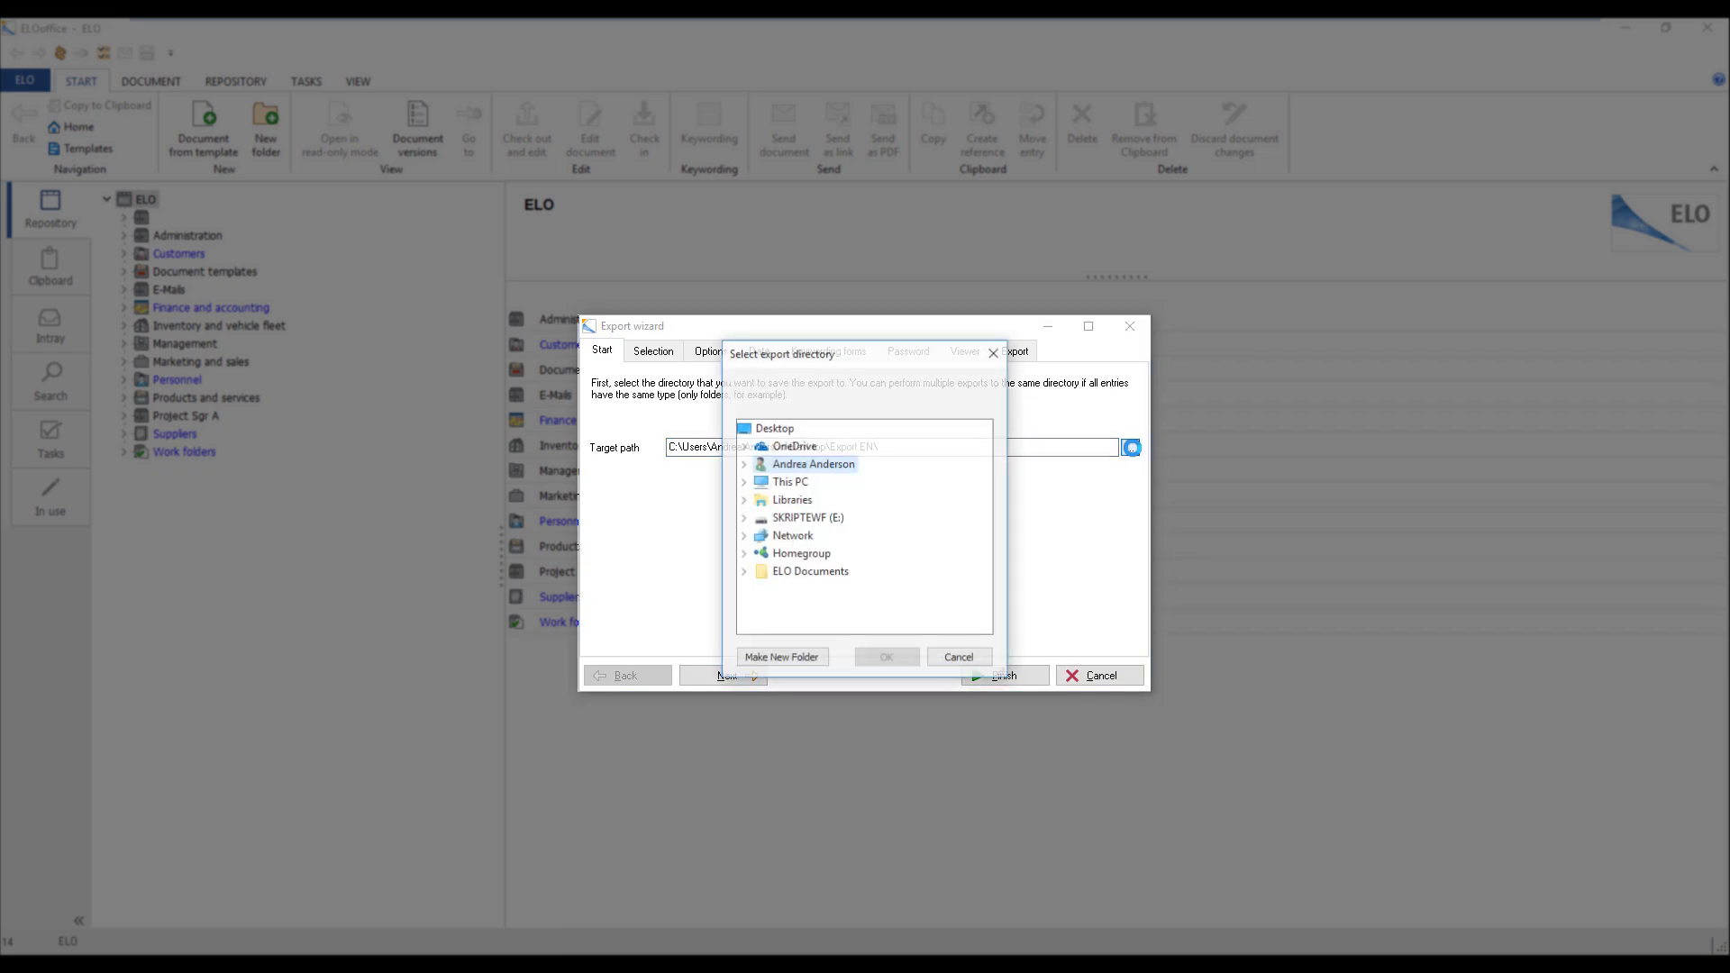
pyautogui.click(743, 521)
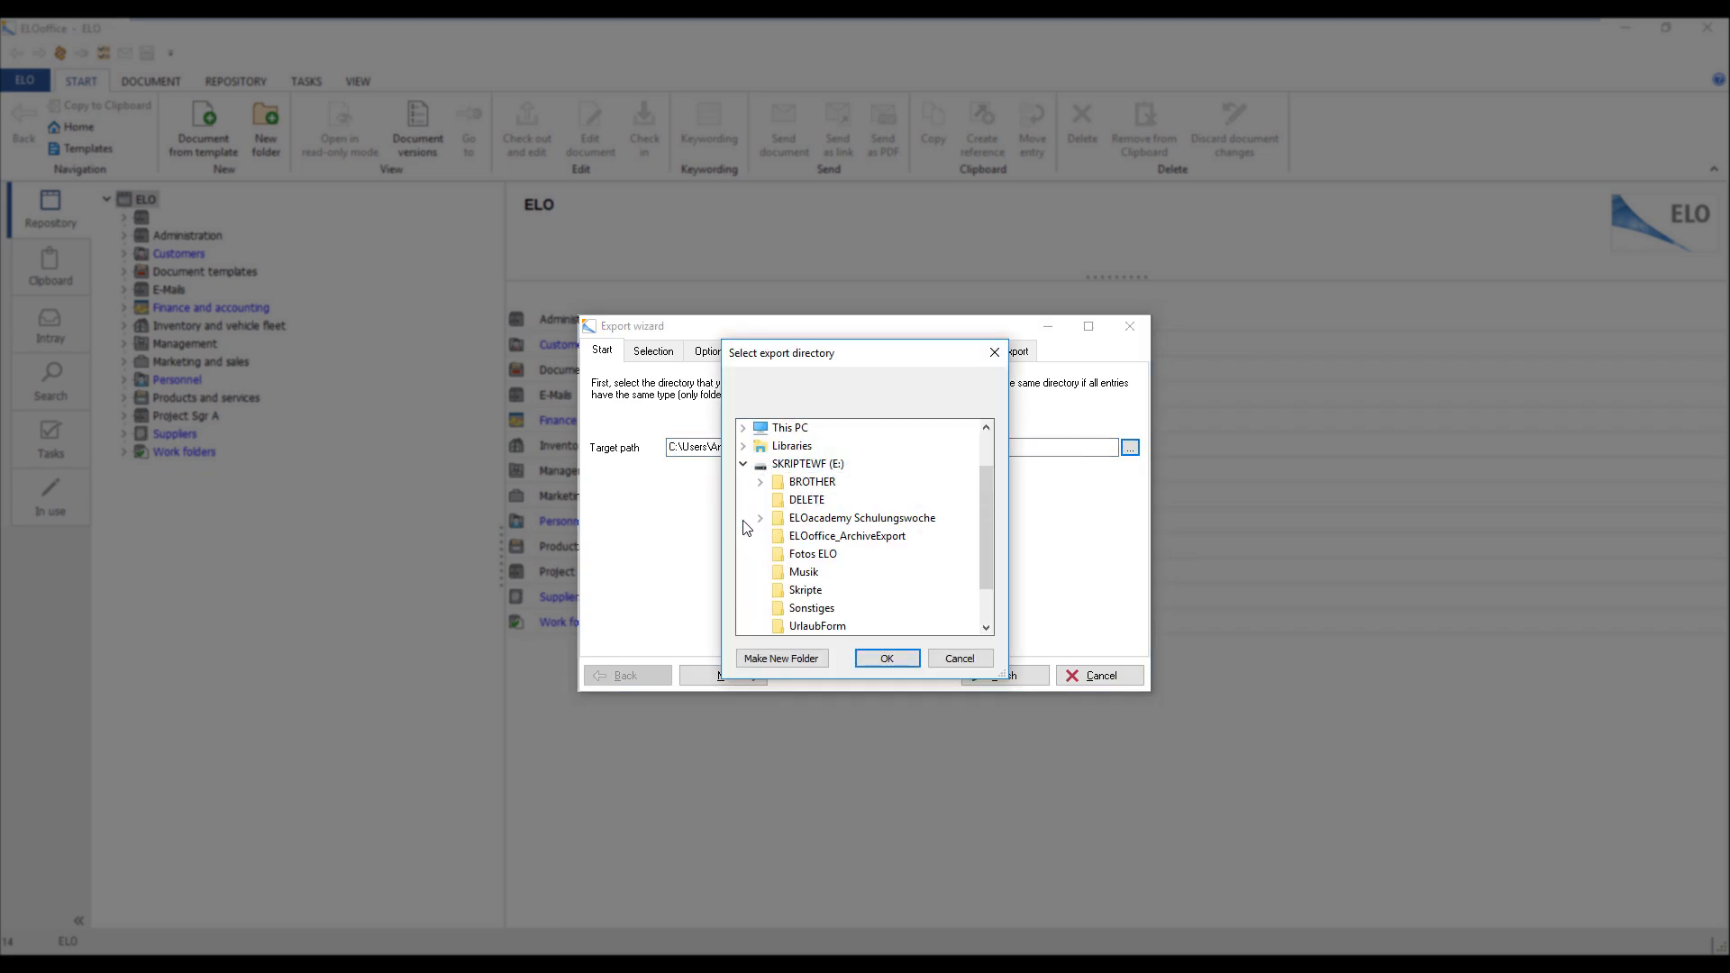
pyautogui.click(777, 541)
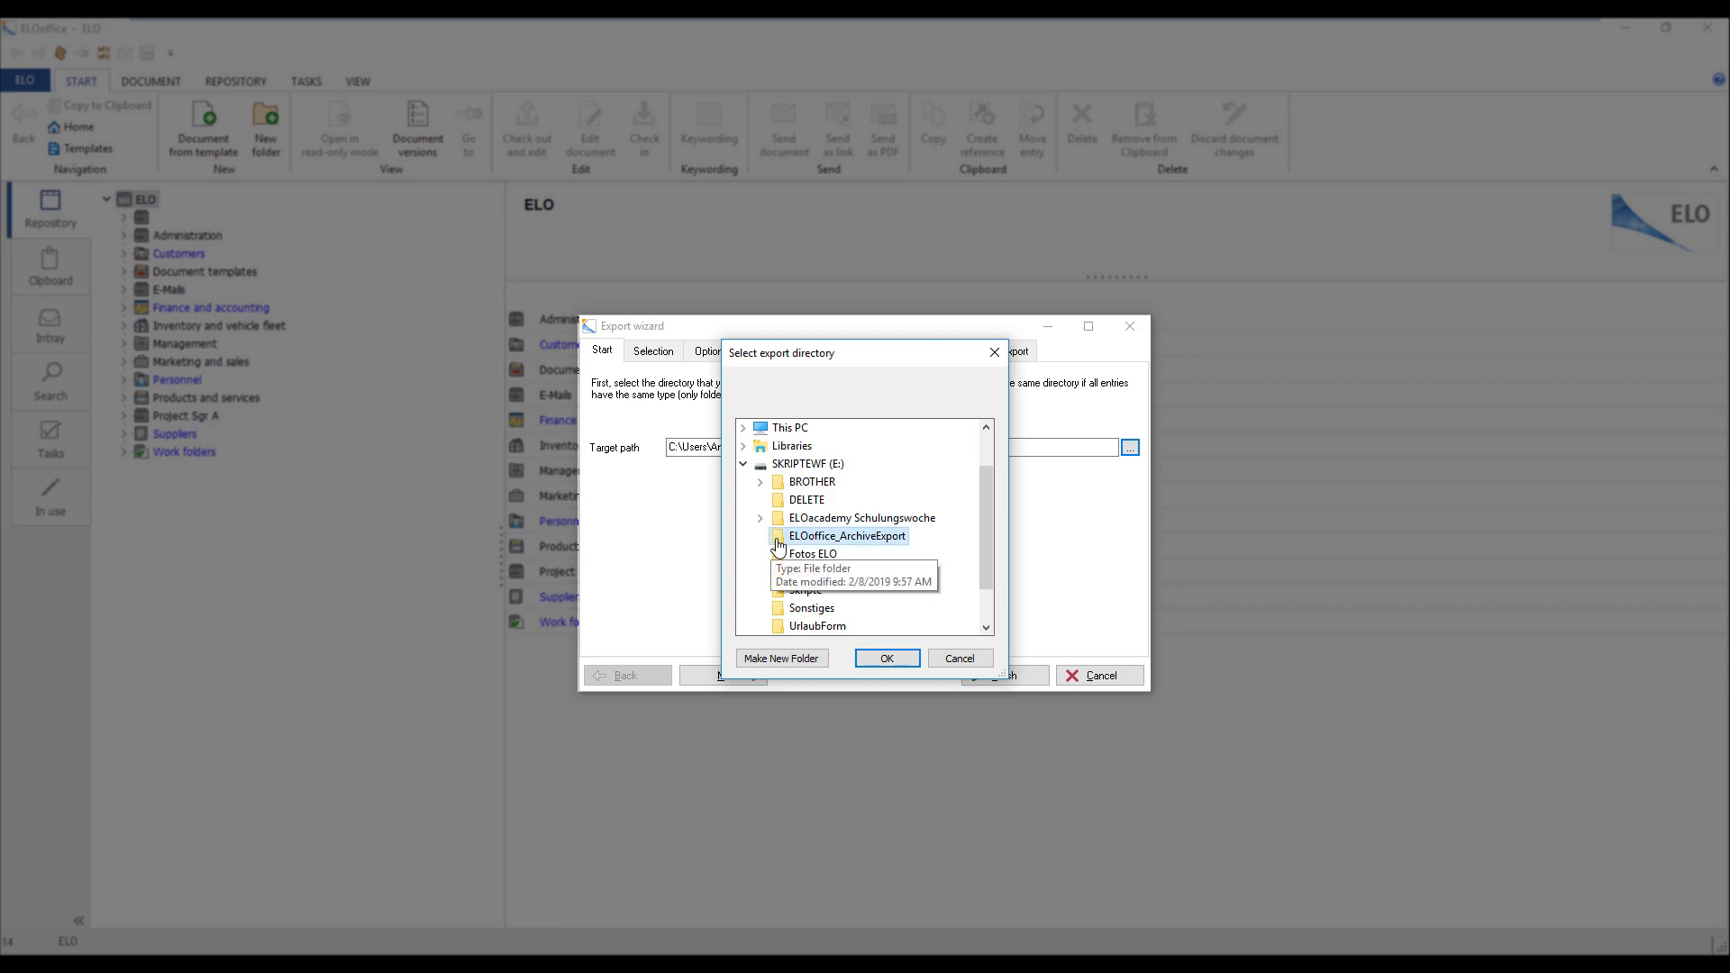
pyautogui.click(868, 665)
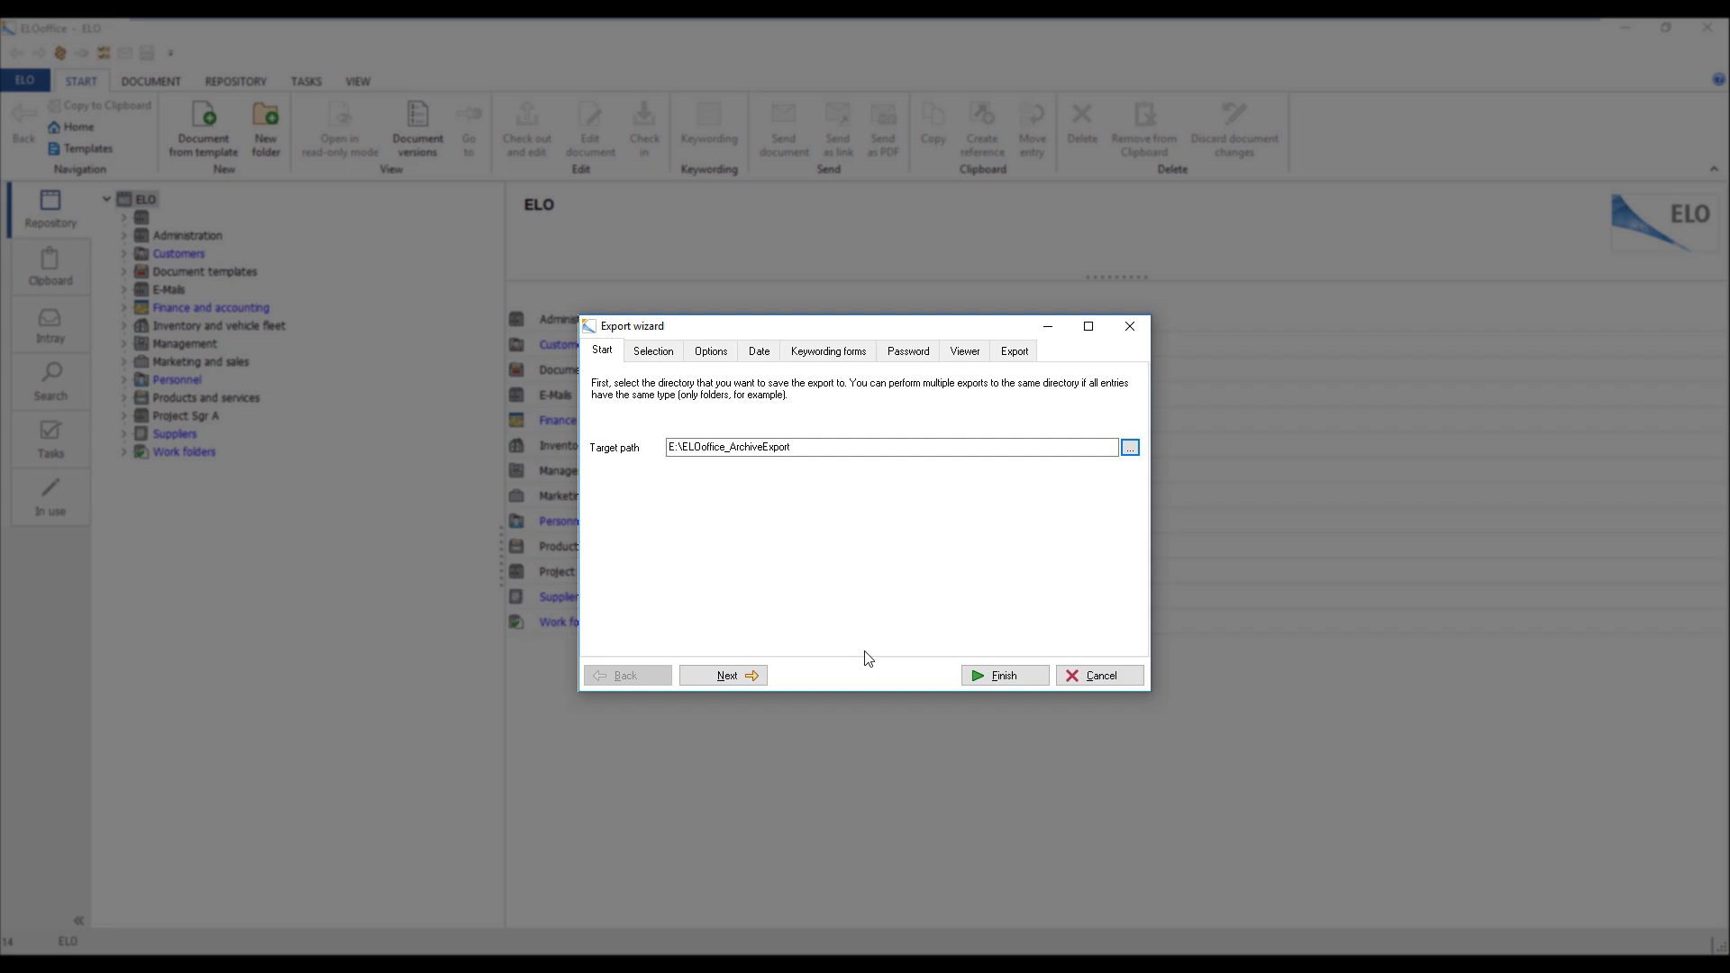
# Choose the Project Sgr A entry from the repository as the content to export.
pyautogui.click(726, 675)
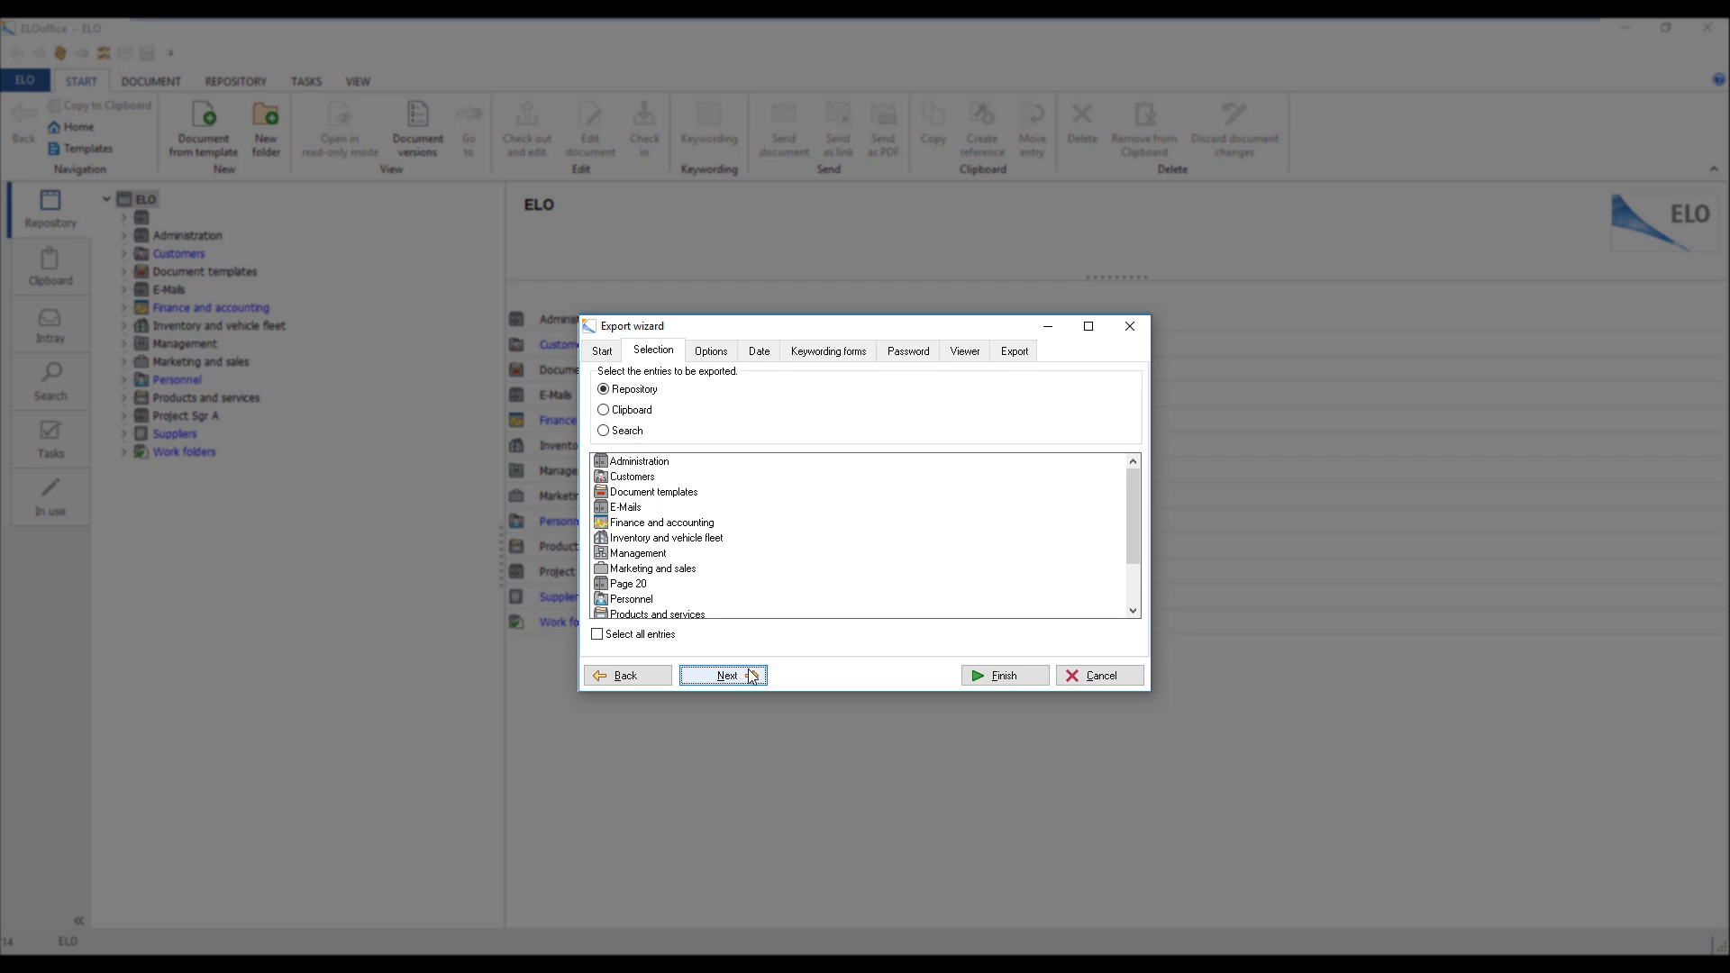
pyautogui.scroll(-2, 746, 569)
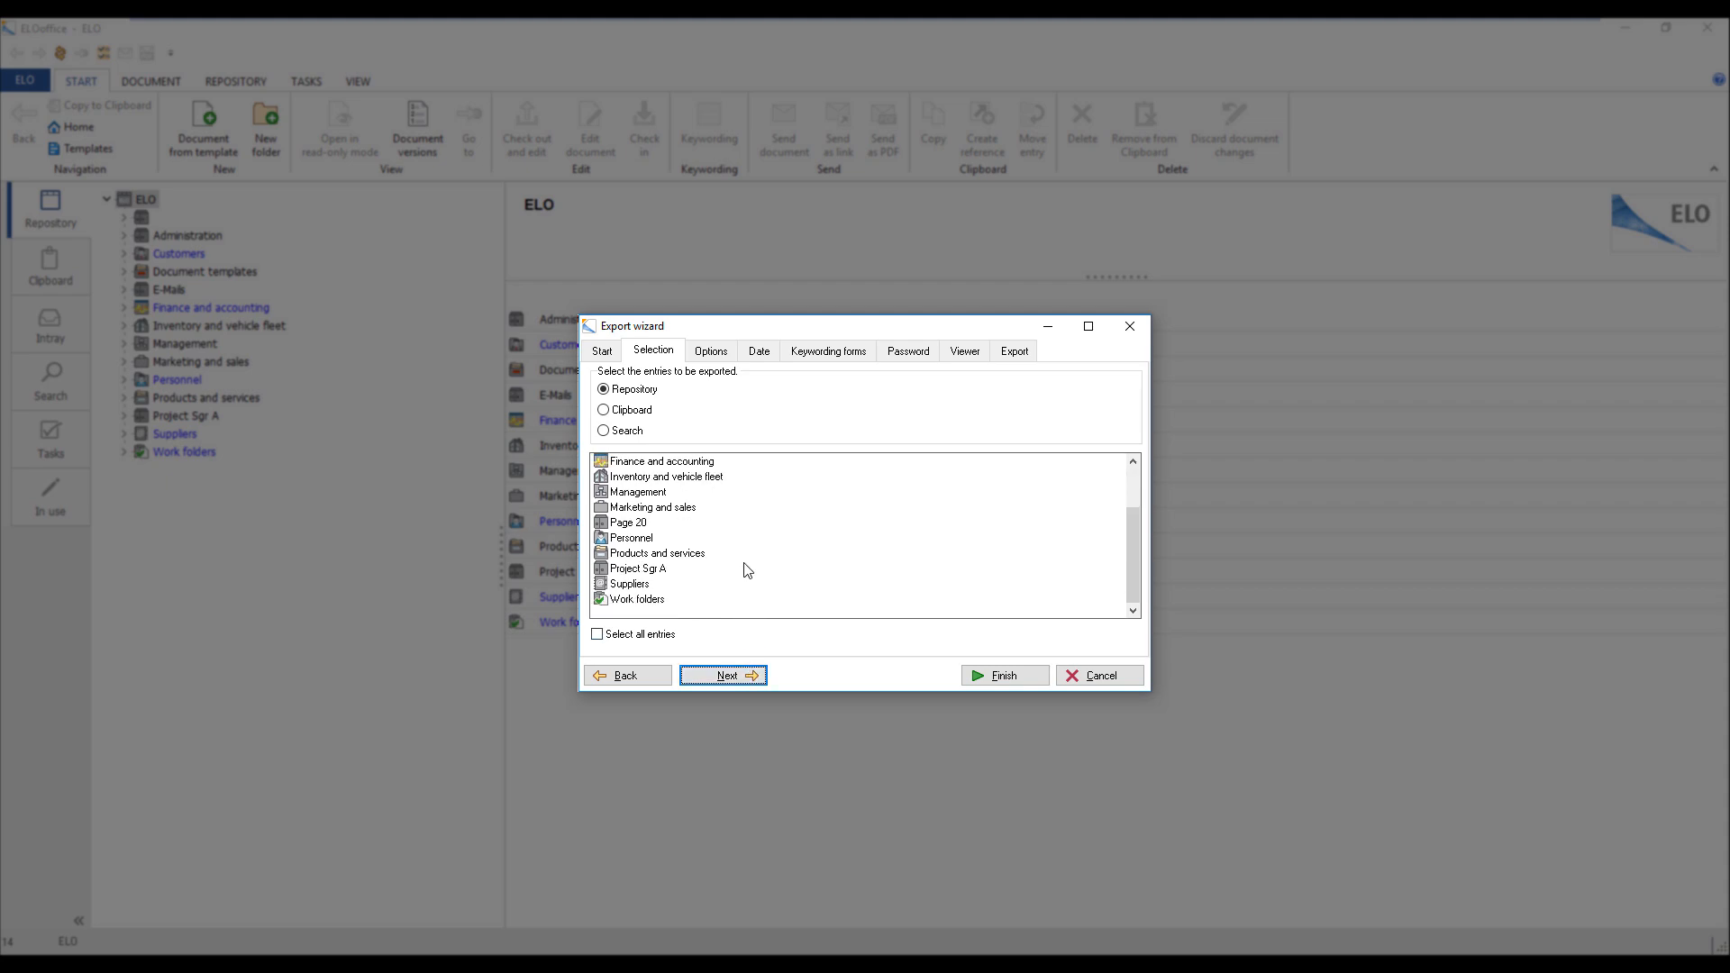
pyautogui.click(679, 574)
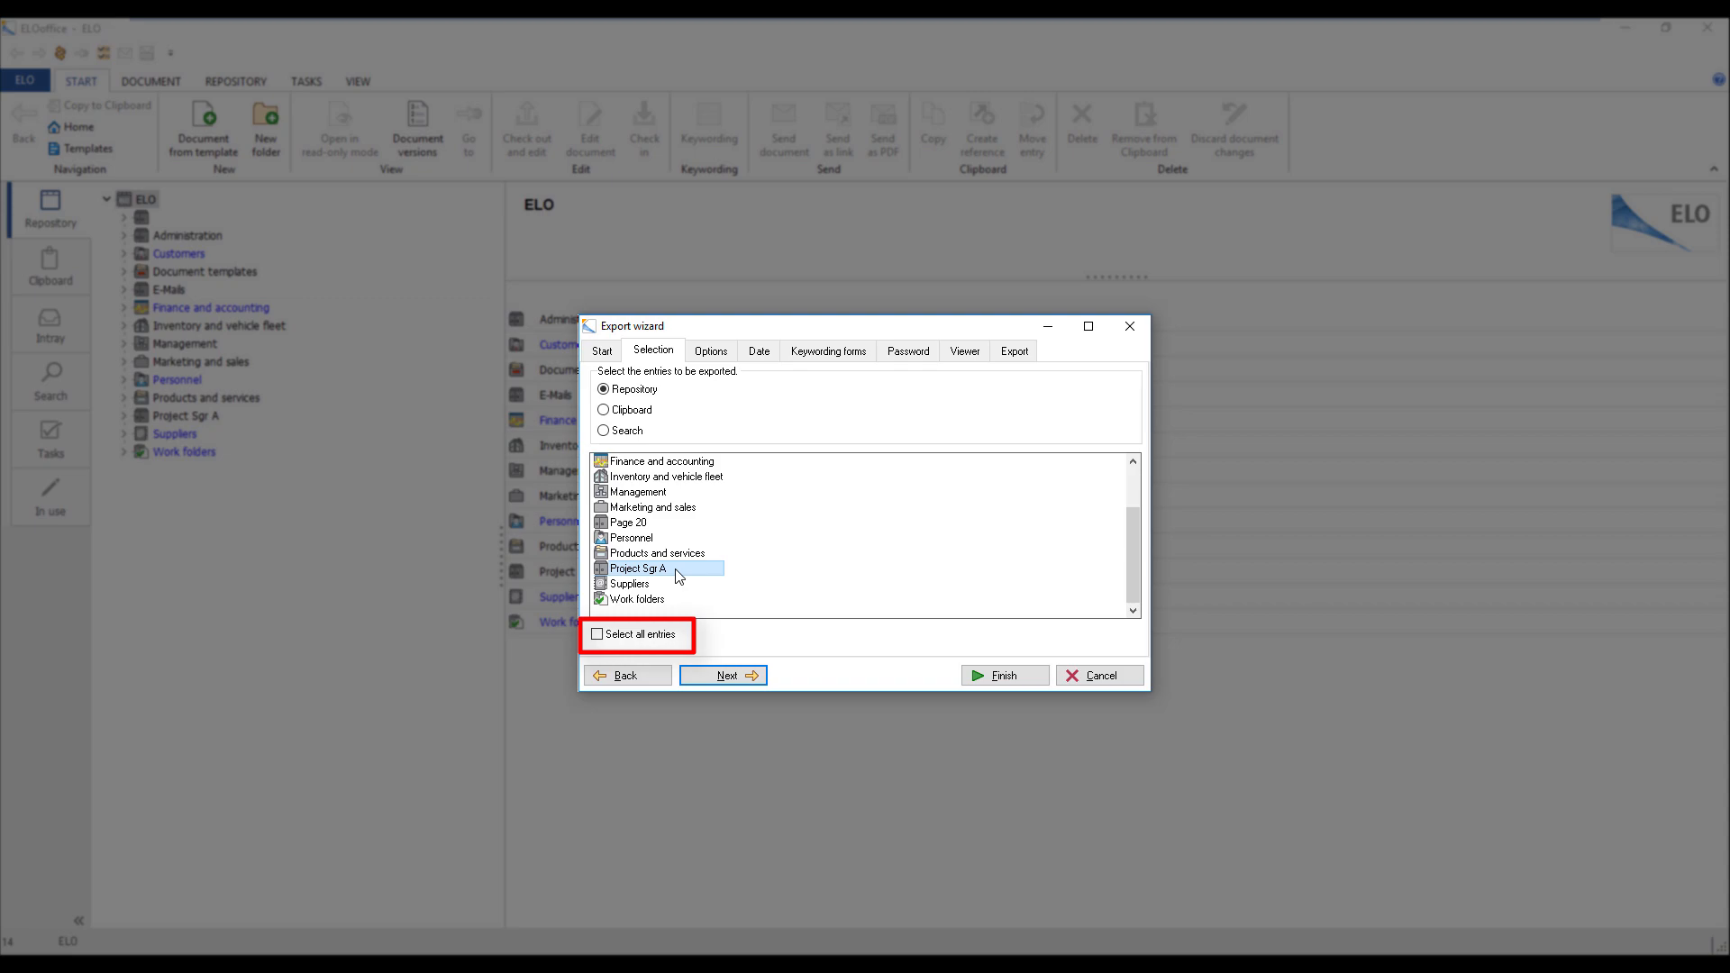
# Keep the preset export options, date, keywording form, password and viewer settings, then run the export and close the wizard.
pyautogui.click(720, 677)
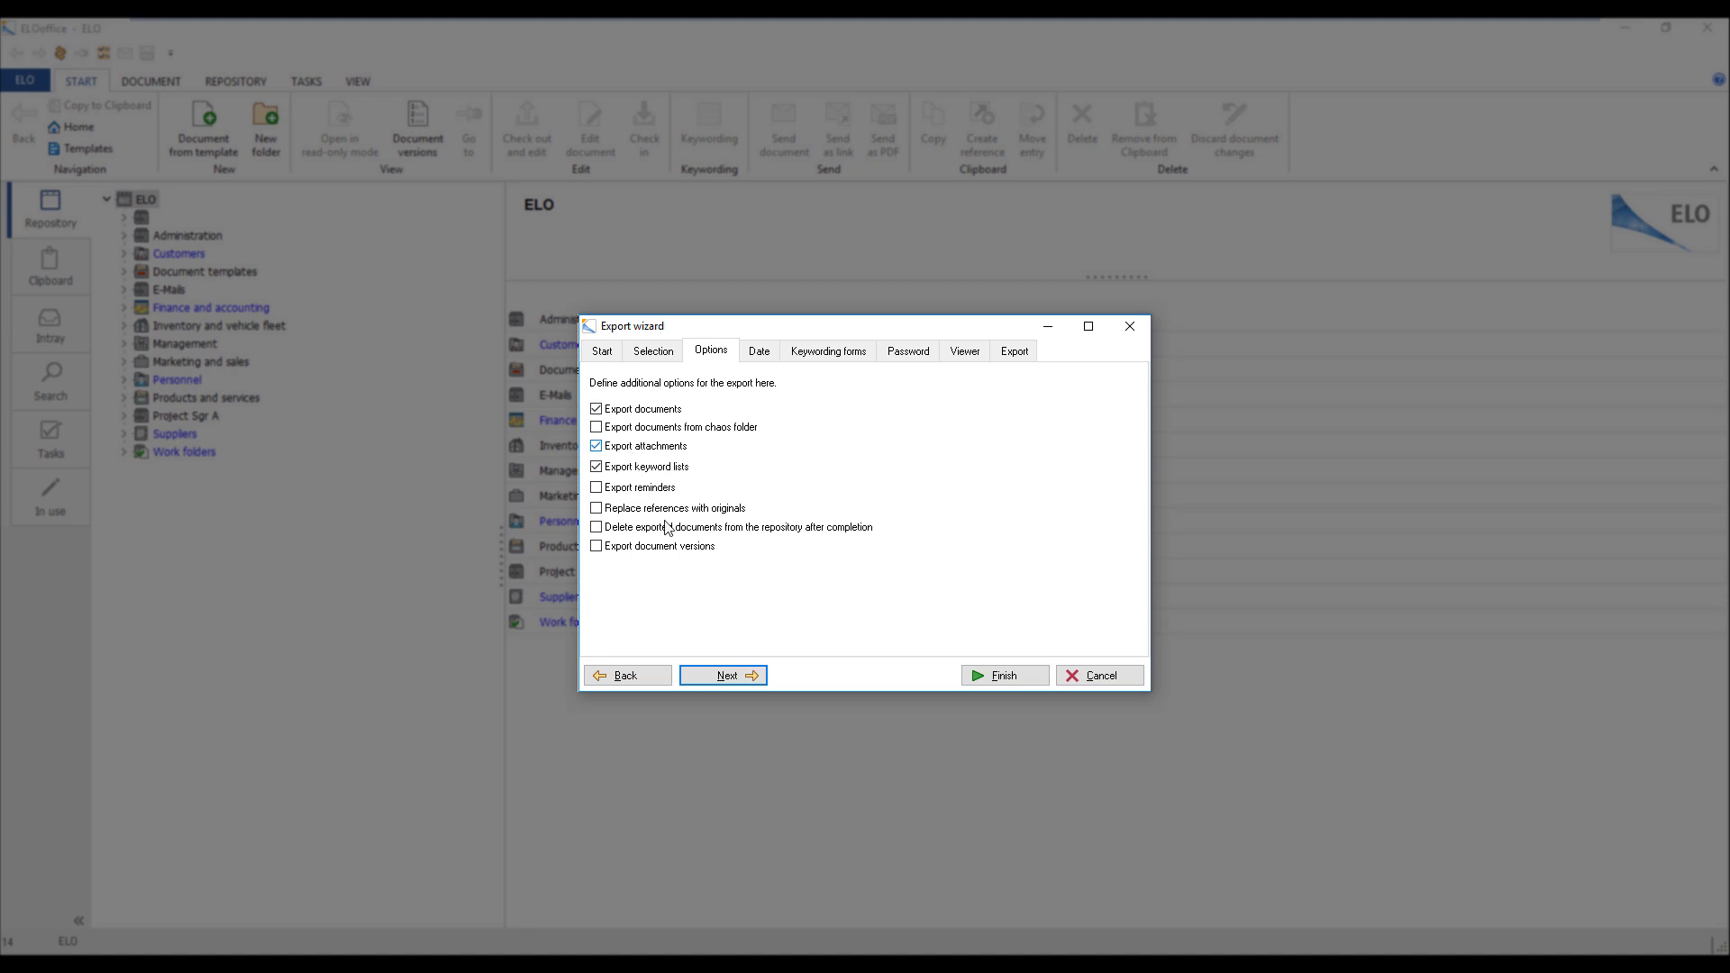
pyautogui.click(707, 678)
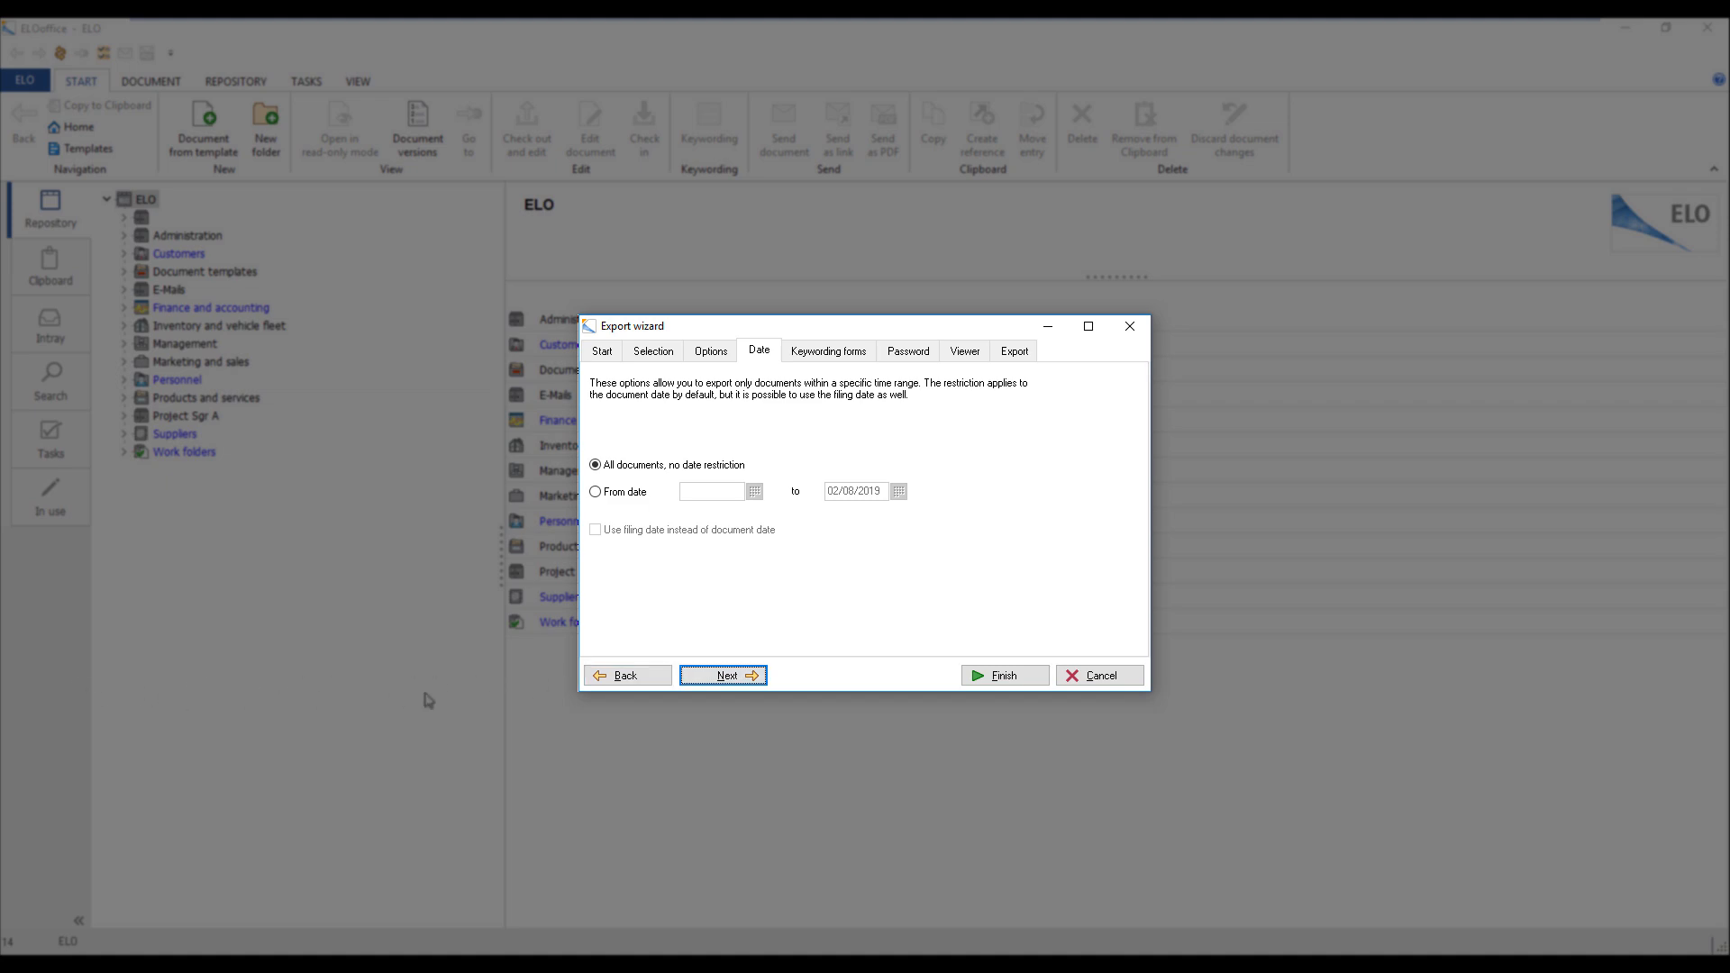
pyautogui.click(703, 676)
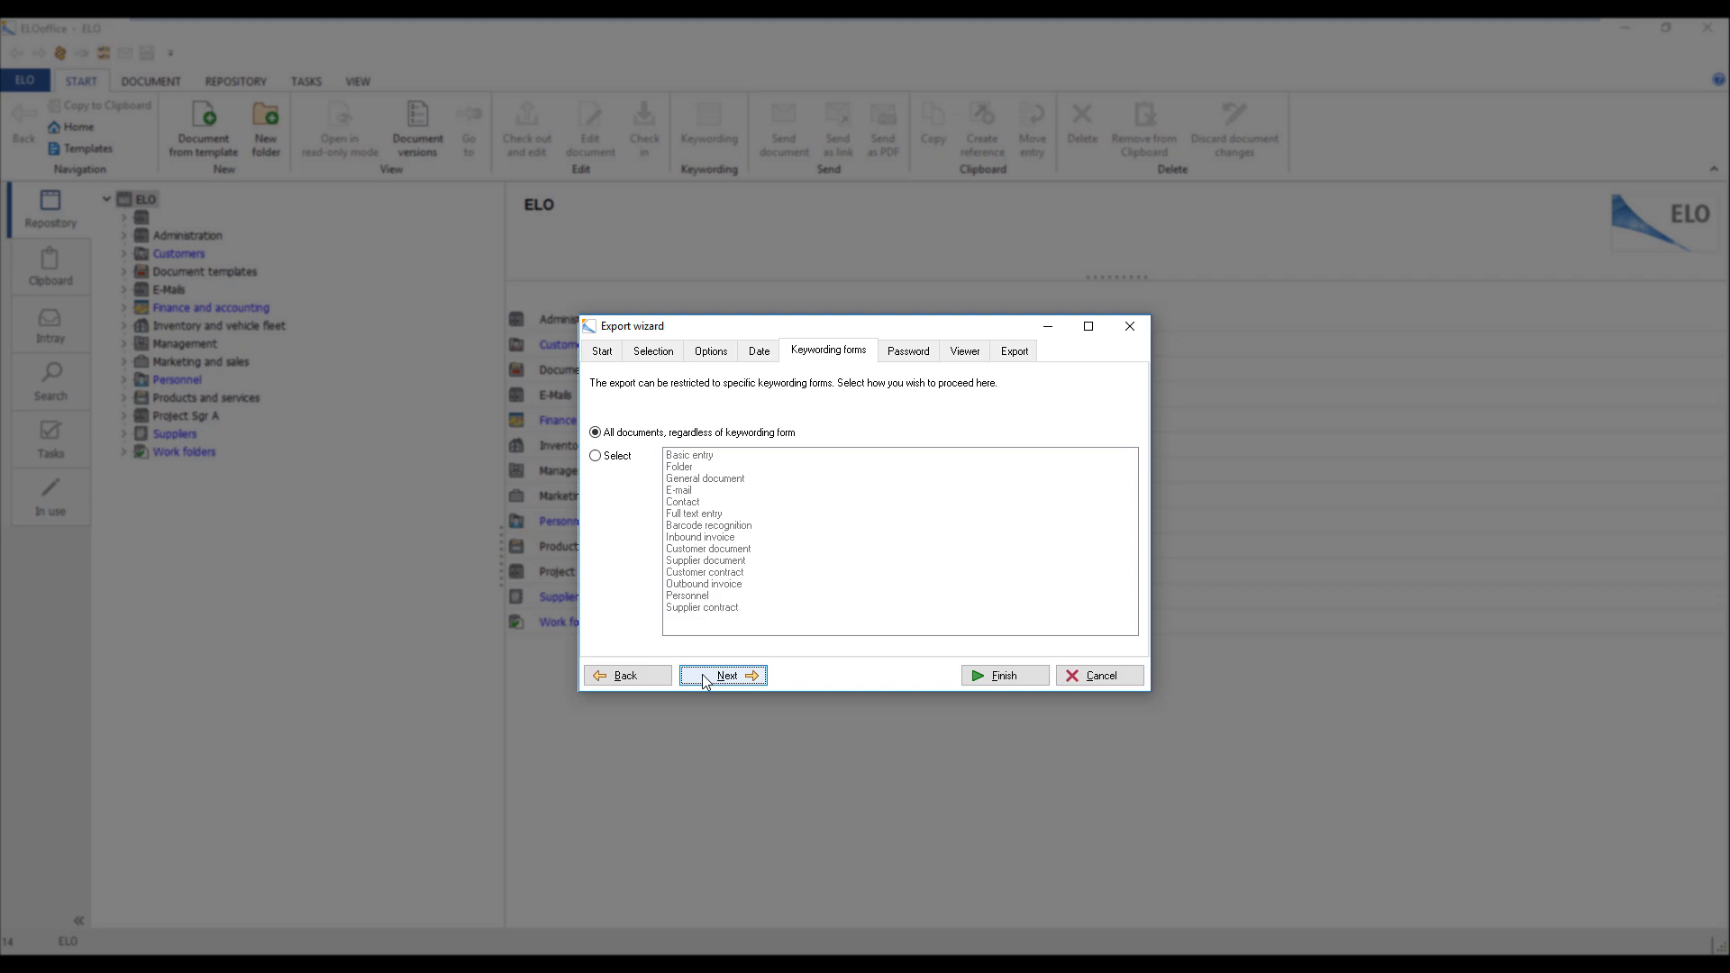
pyautogui.click(703, 676)
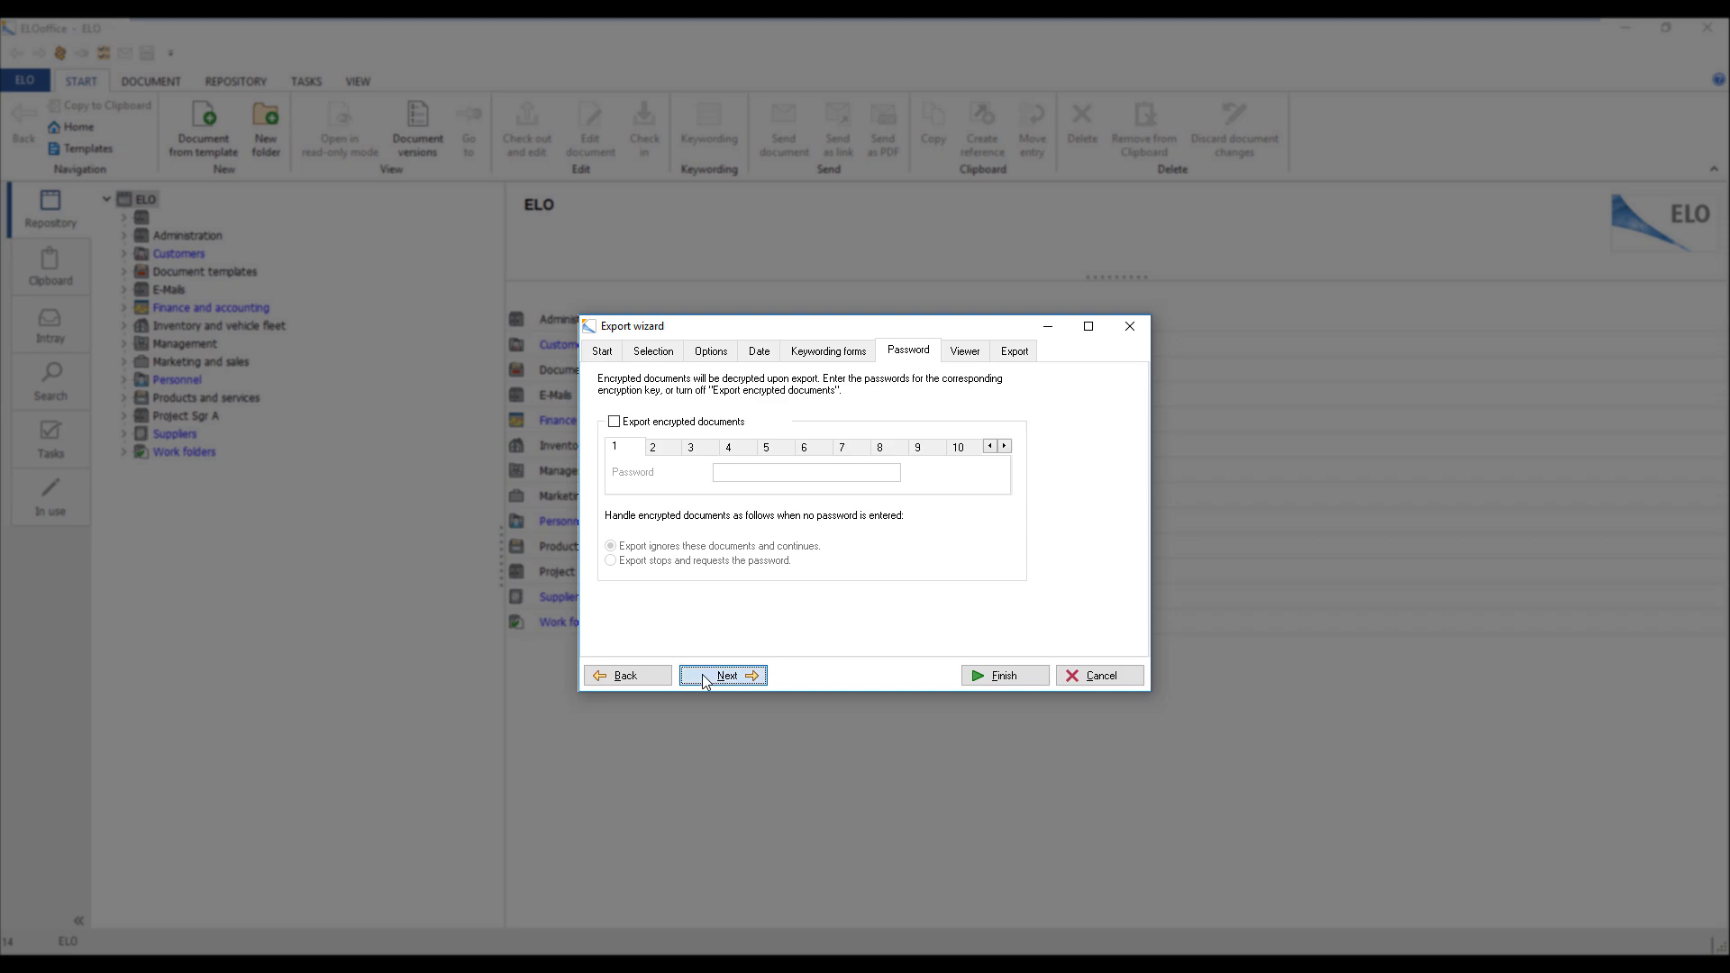
pyautogui.click(703, 675)
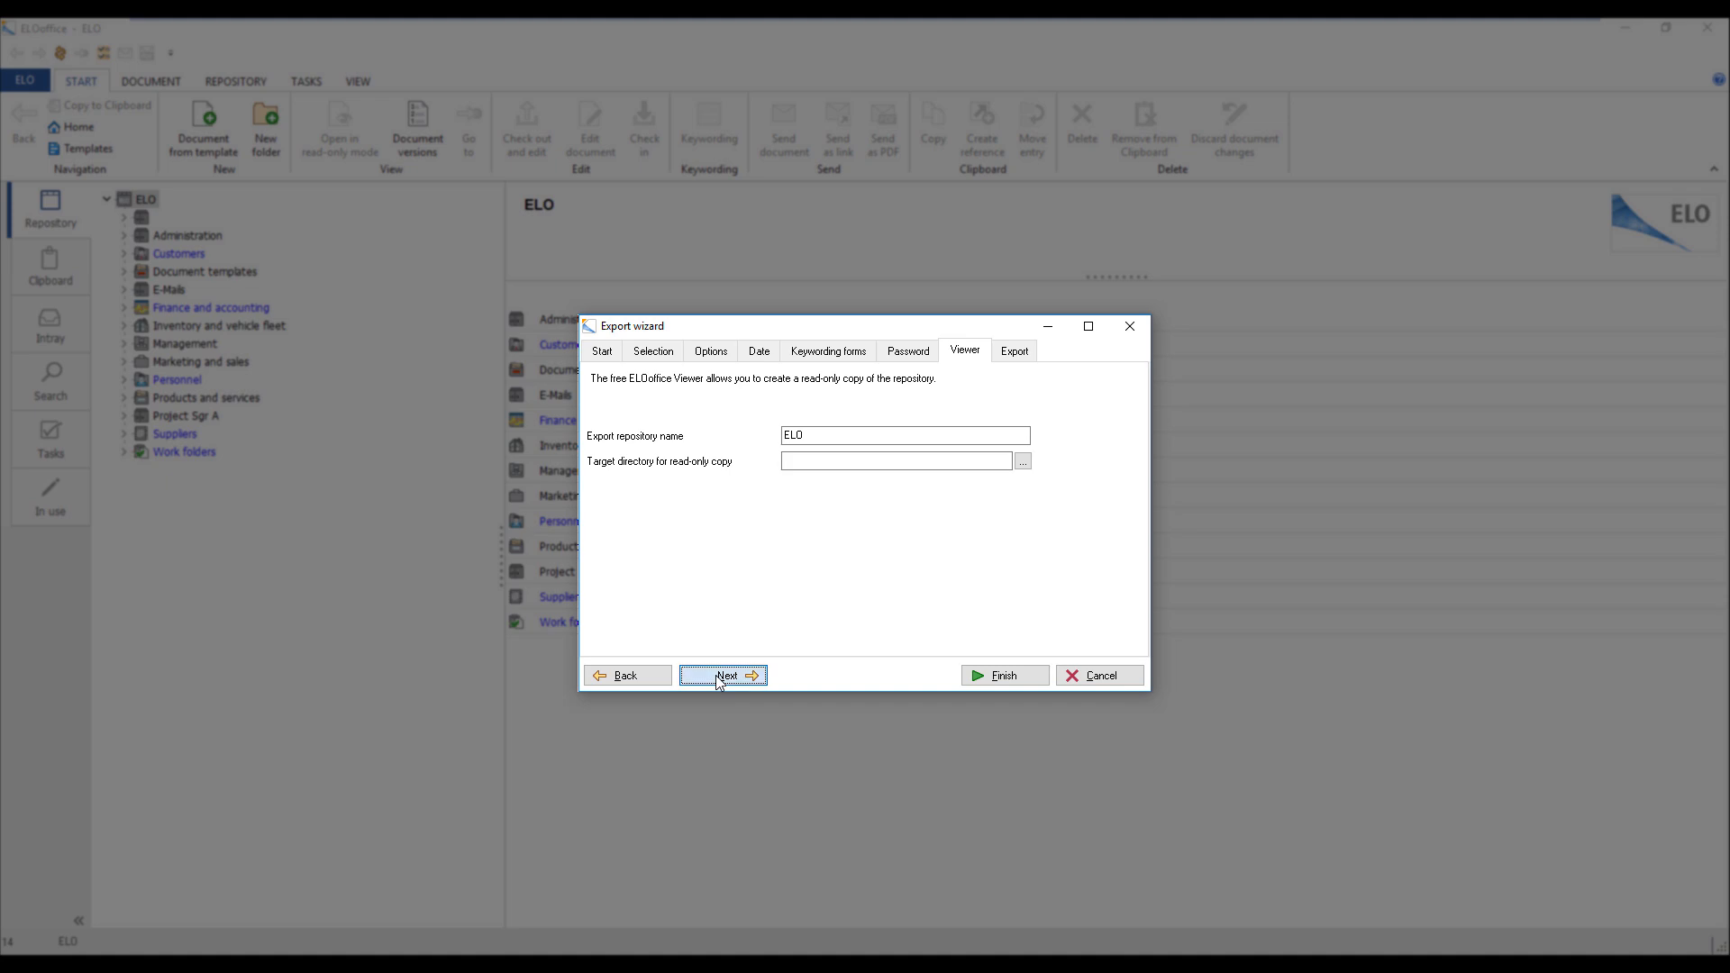
pyautogui.click(719, 678)
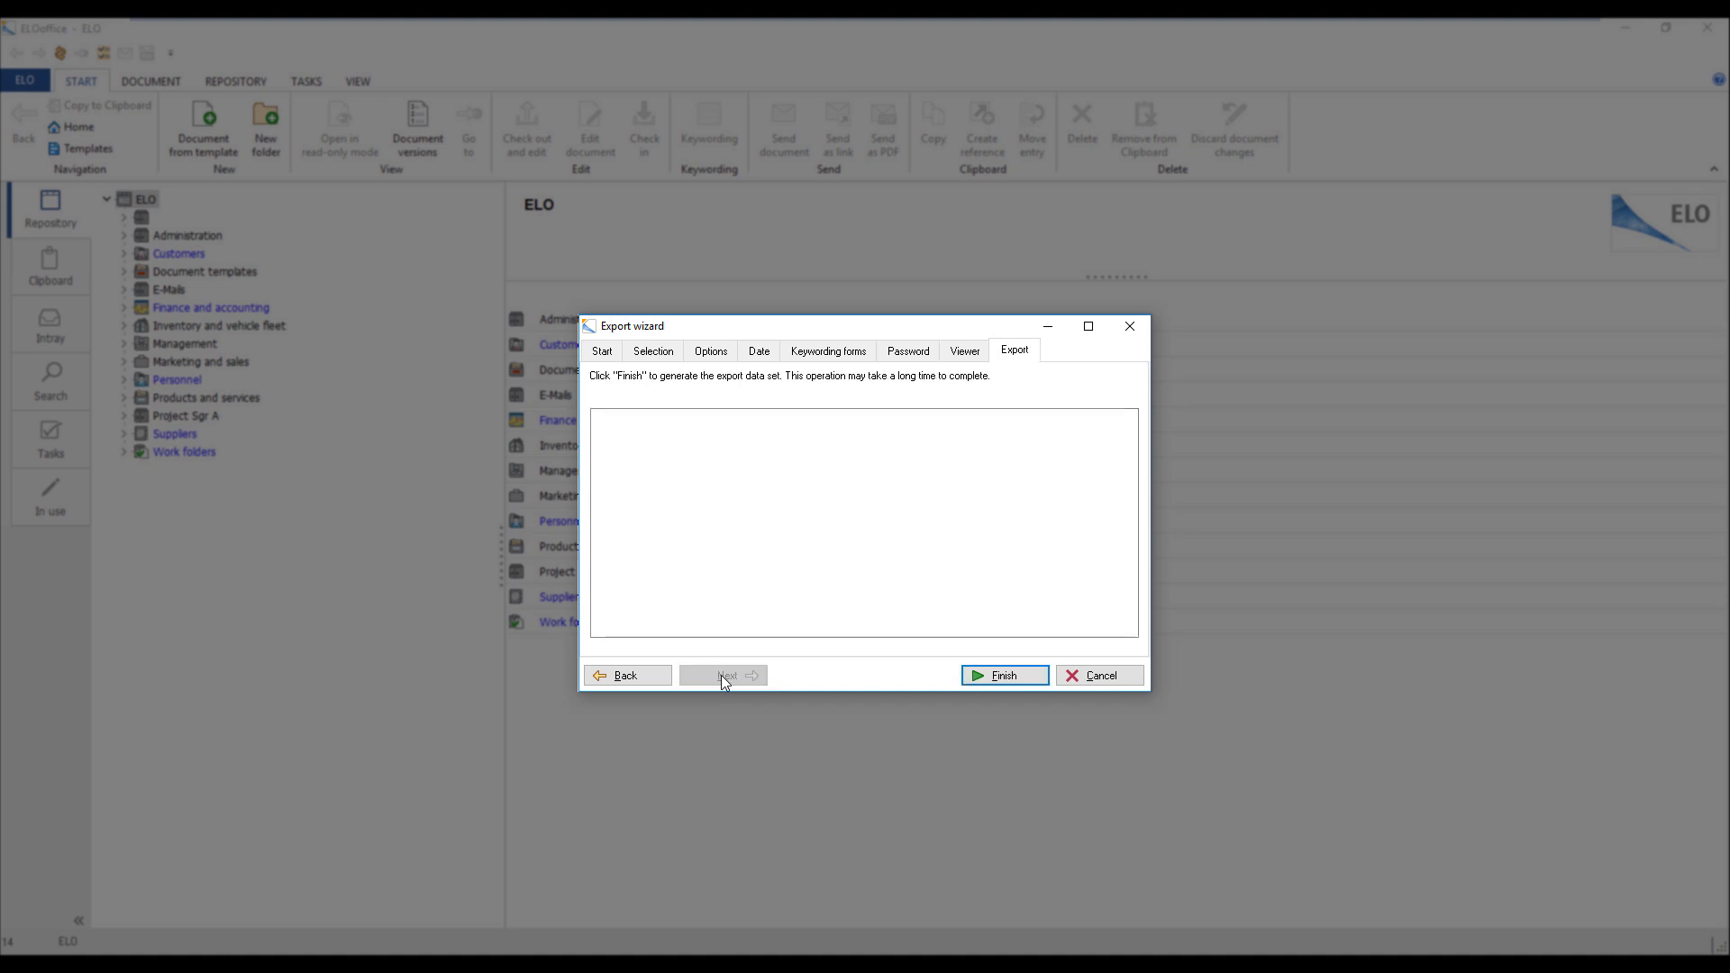
pyautogui.click(979, 684)
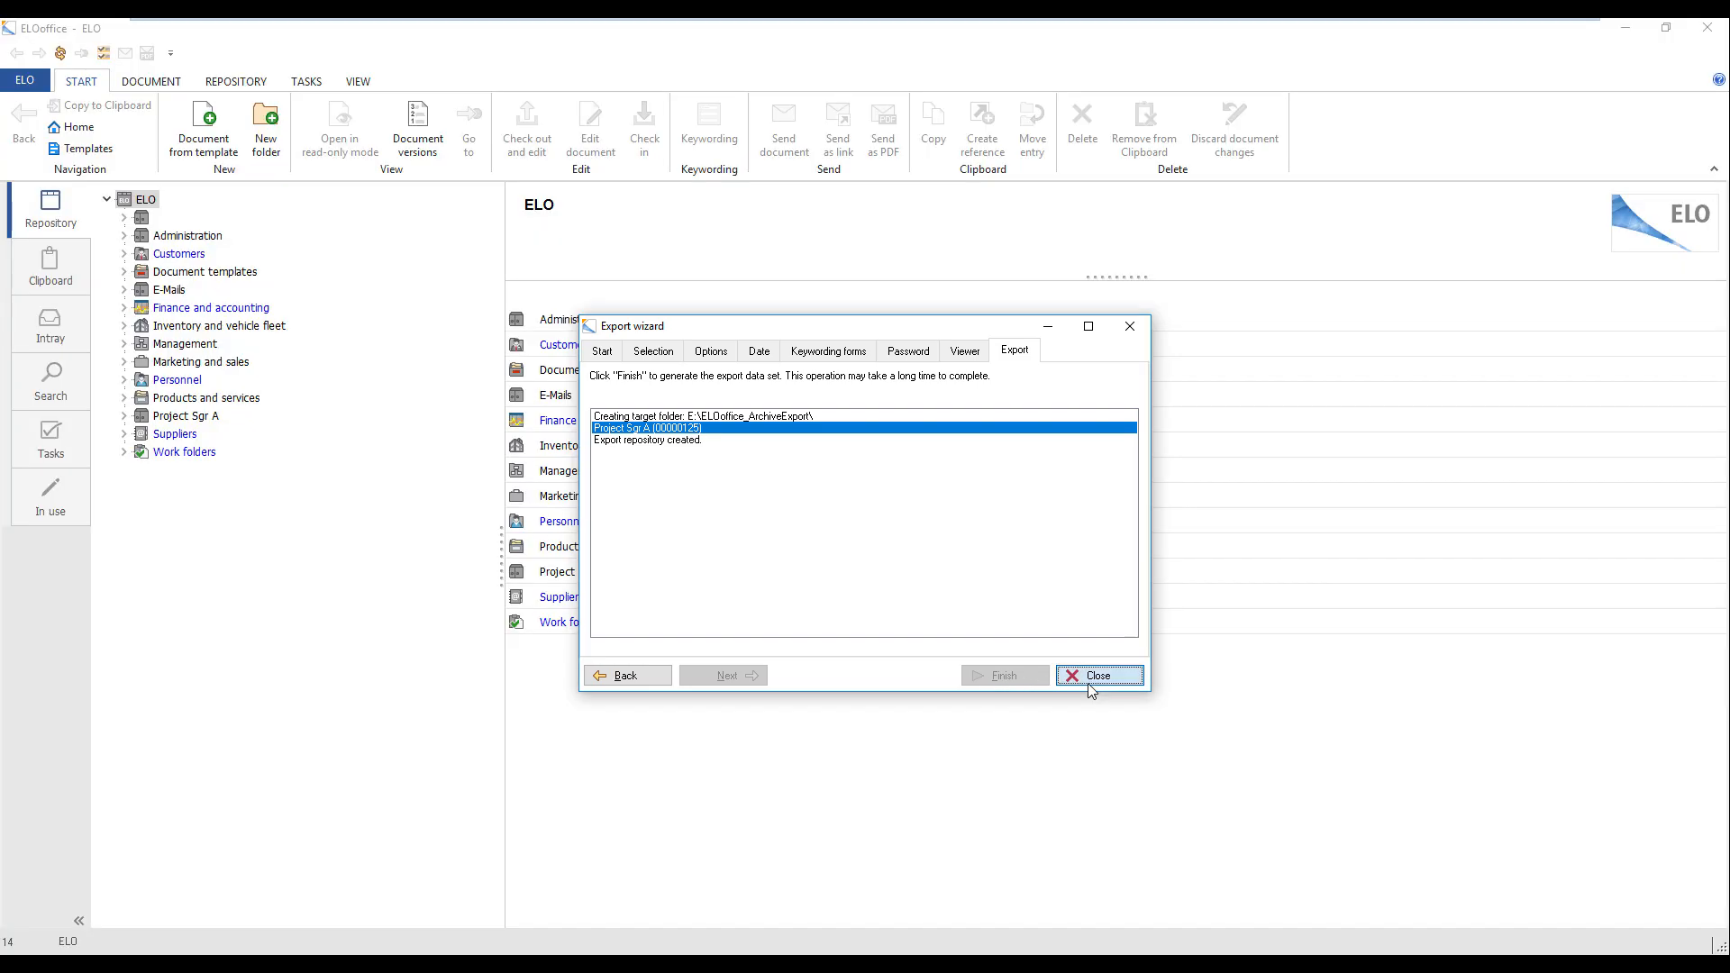
pyautogui.click(1088, 683)
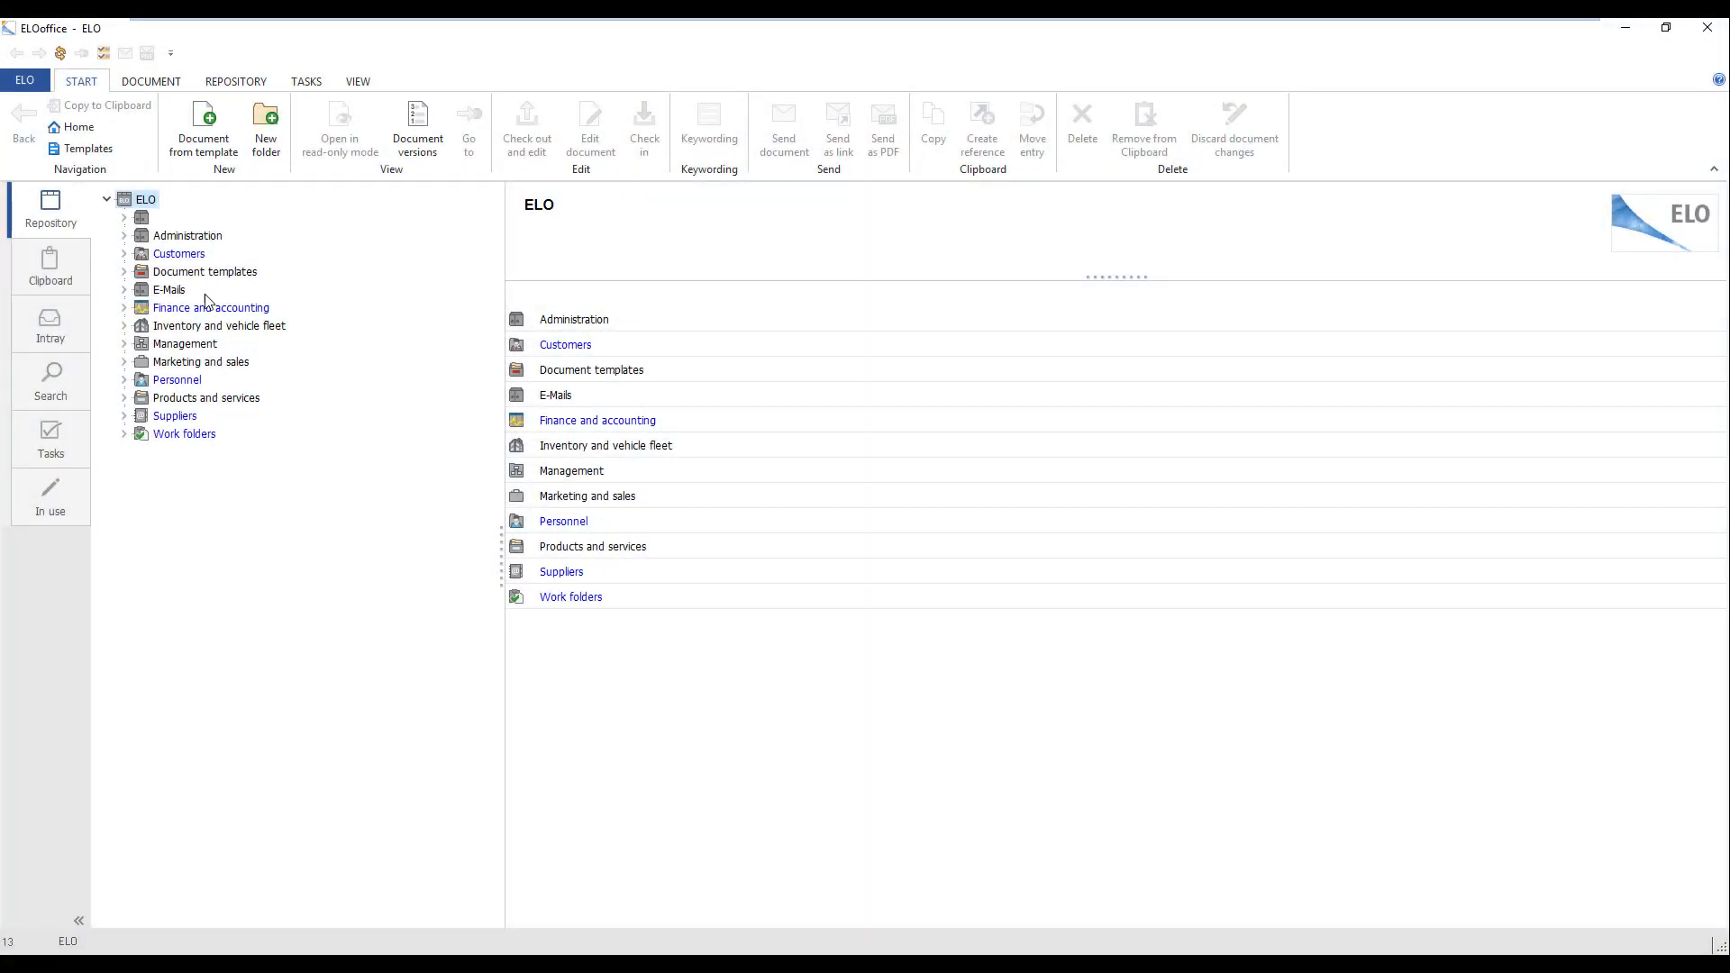
# Start a data import with E:\ELOoffice_ArchiveExport as the source and turn off Import all.
pyautogui.click(25, 80)
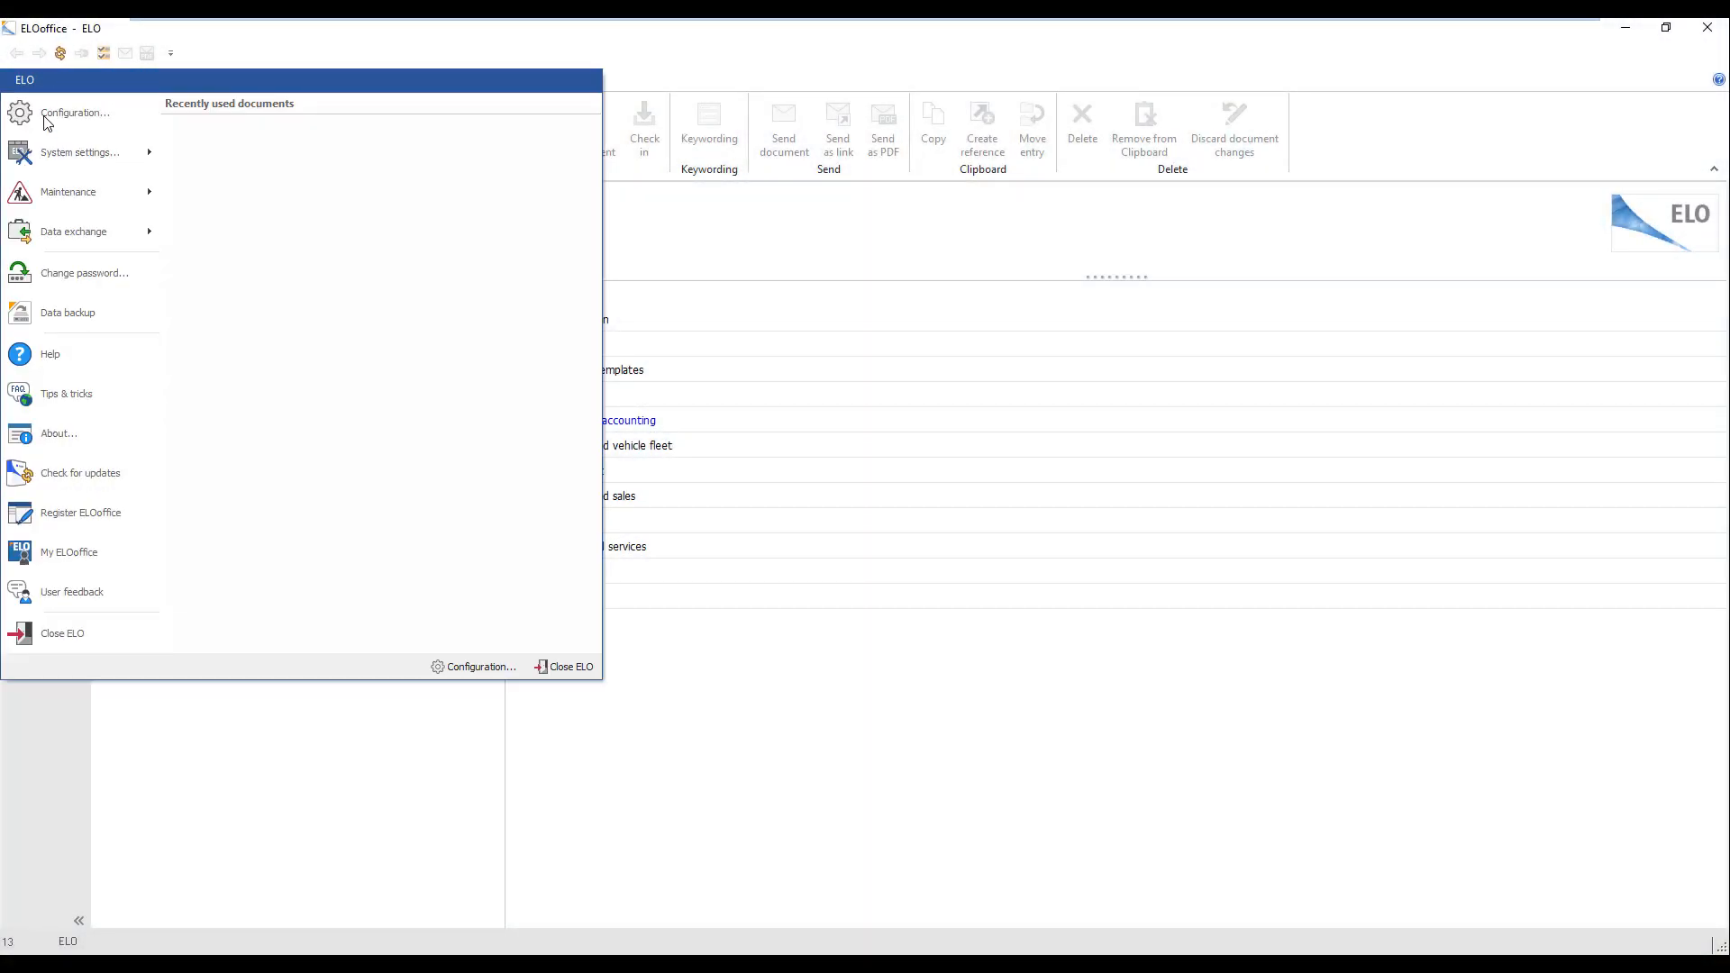
pyautogui.moveTo(108, 235)
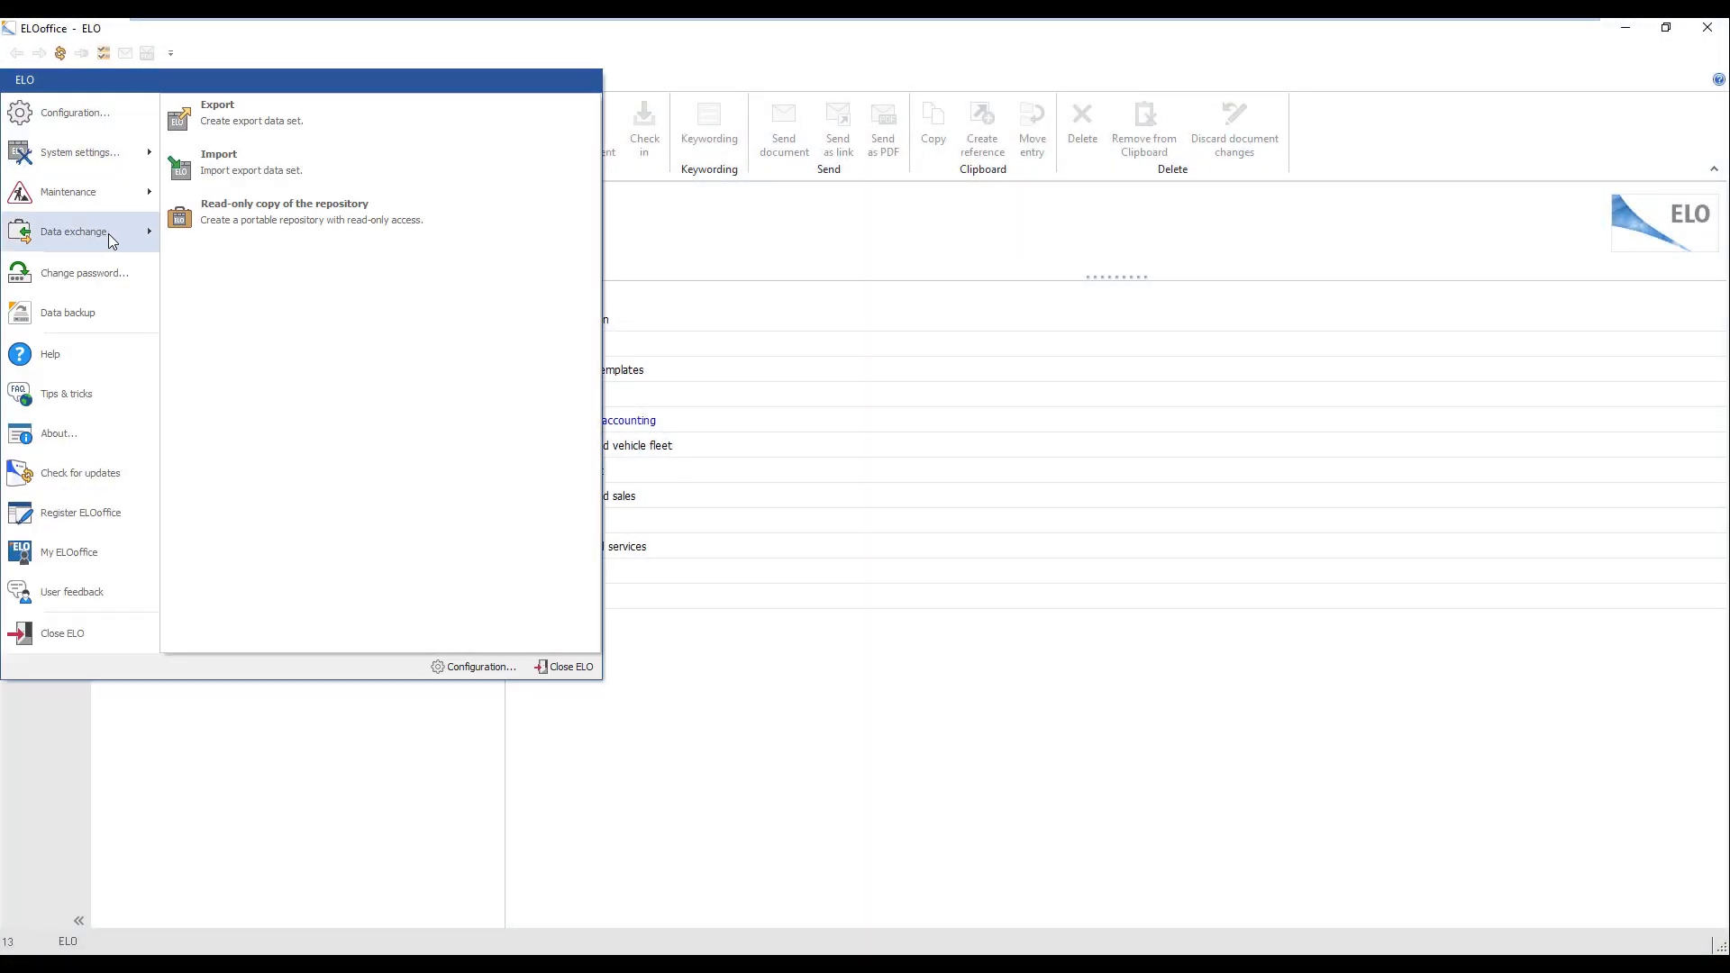
pyautogui.click(239, 179)
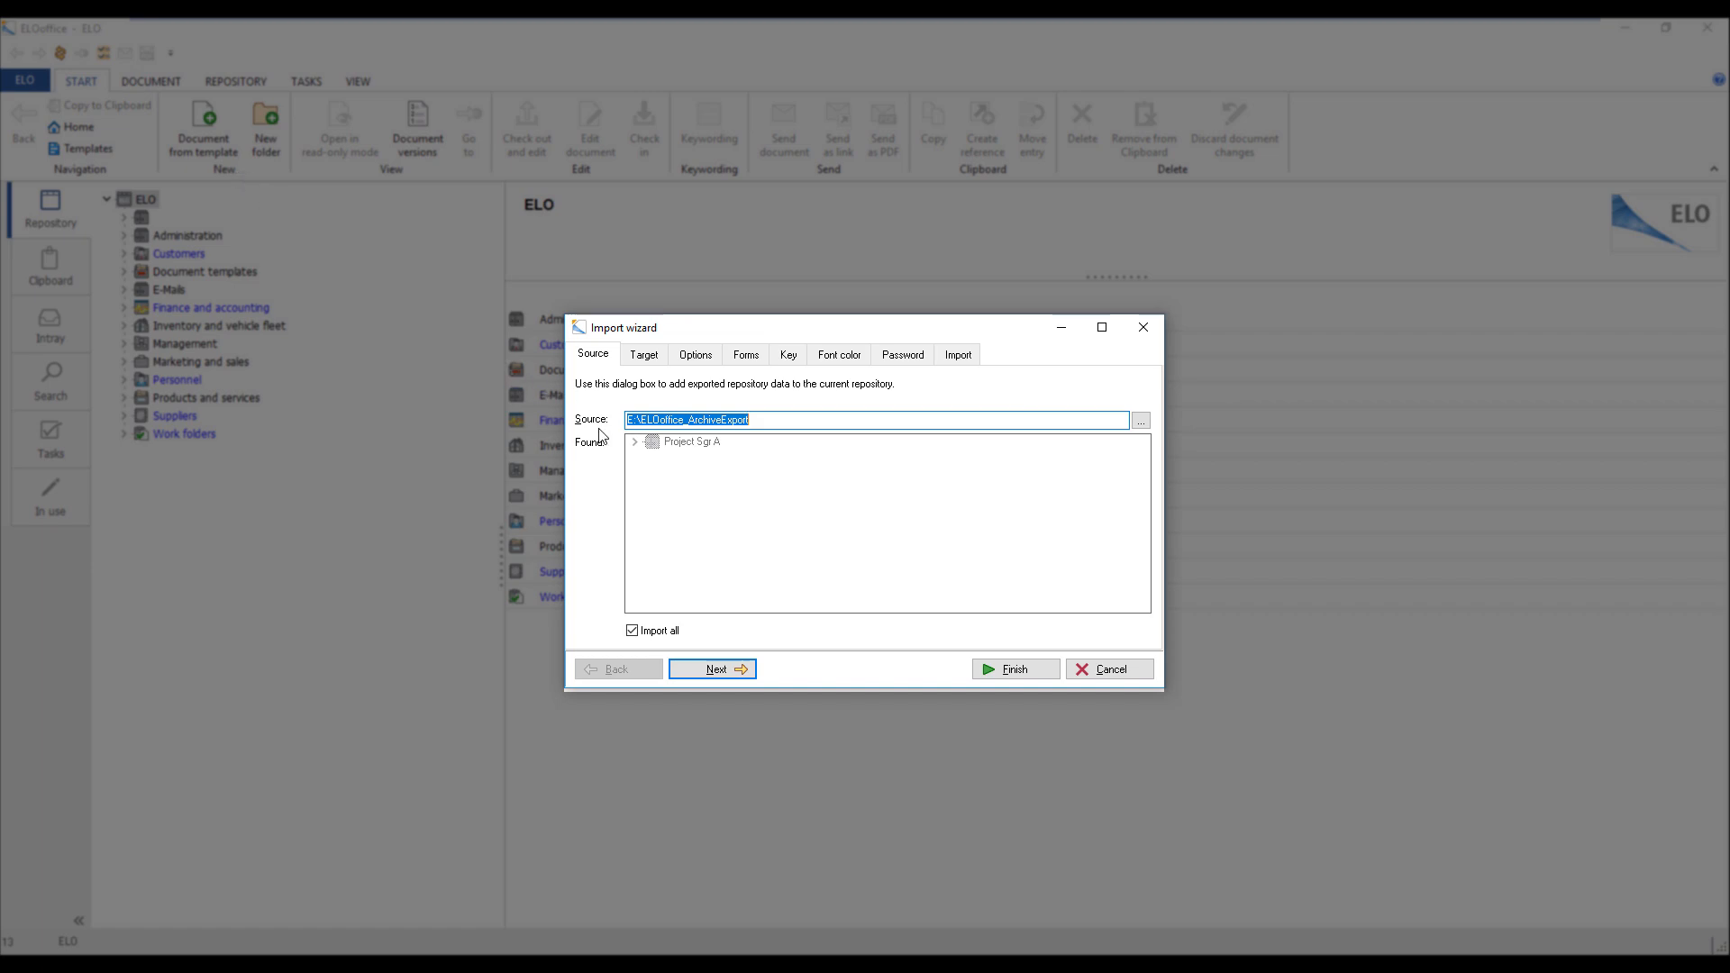
pyautogui.click(1144, 427)
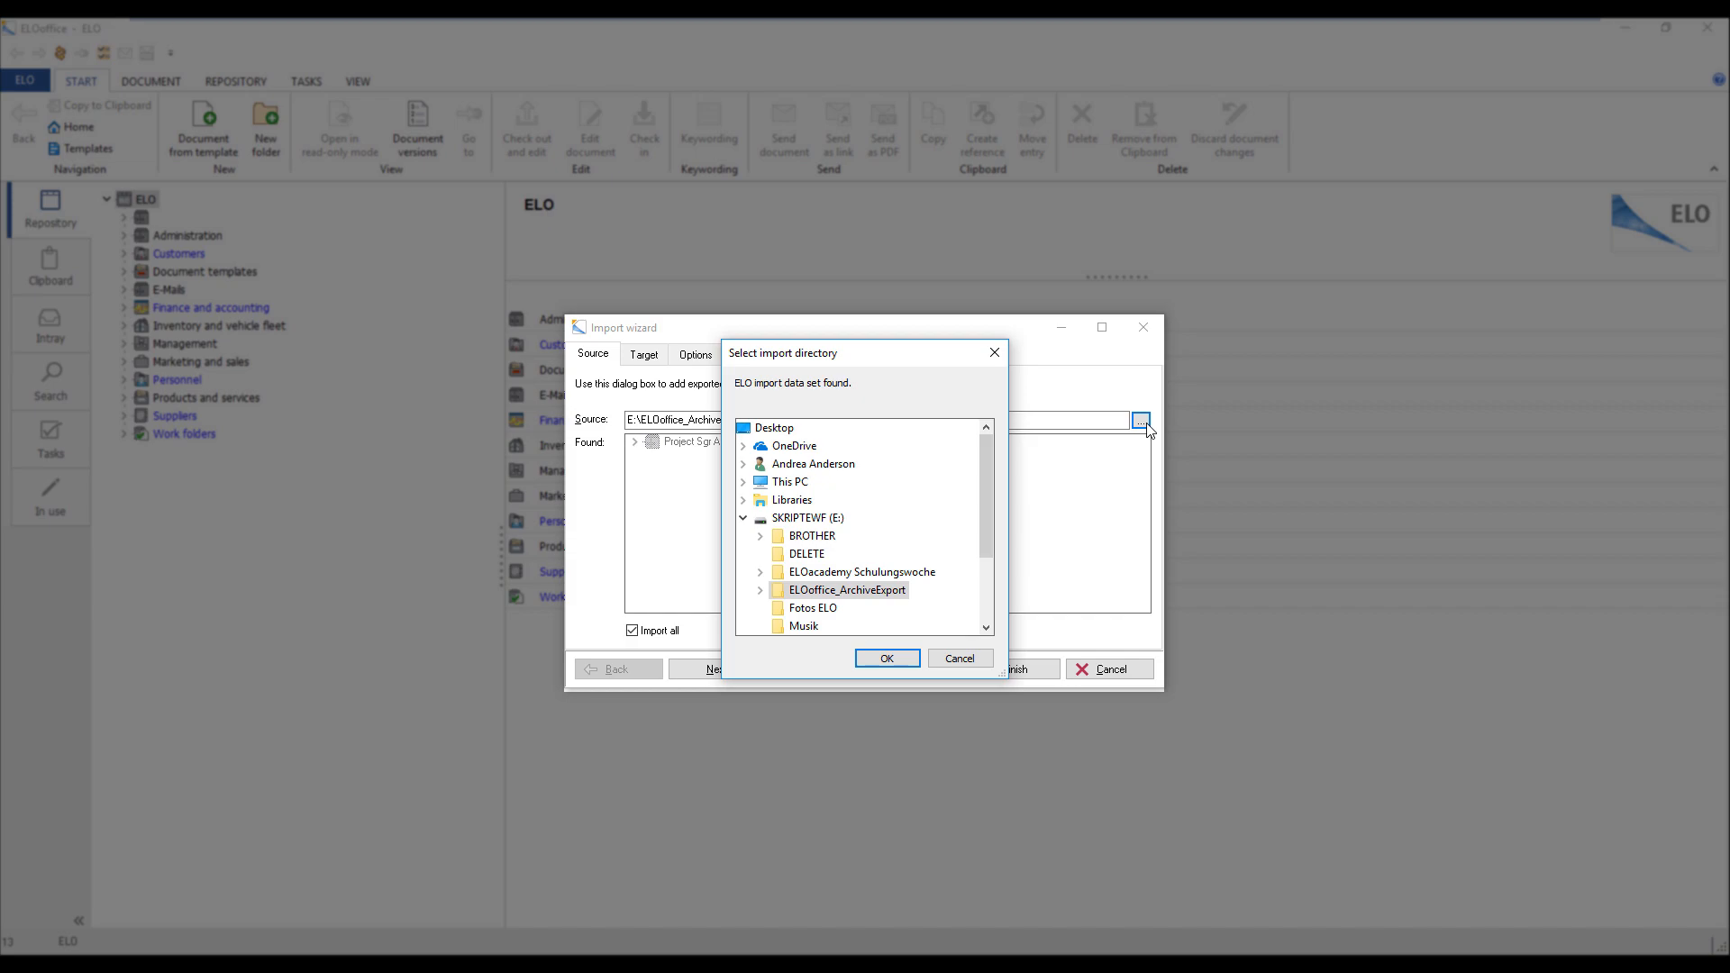
pyautogui.click(895, 663)
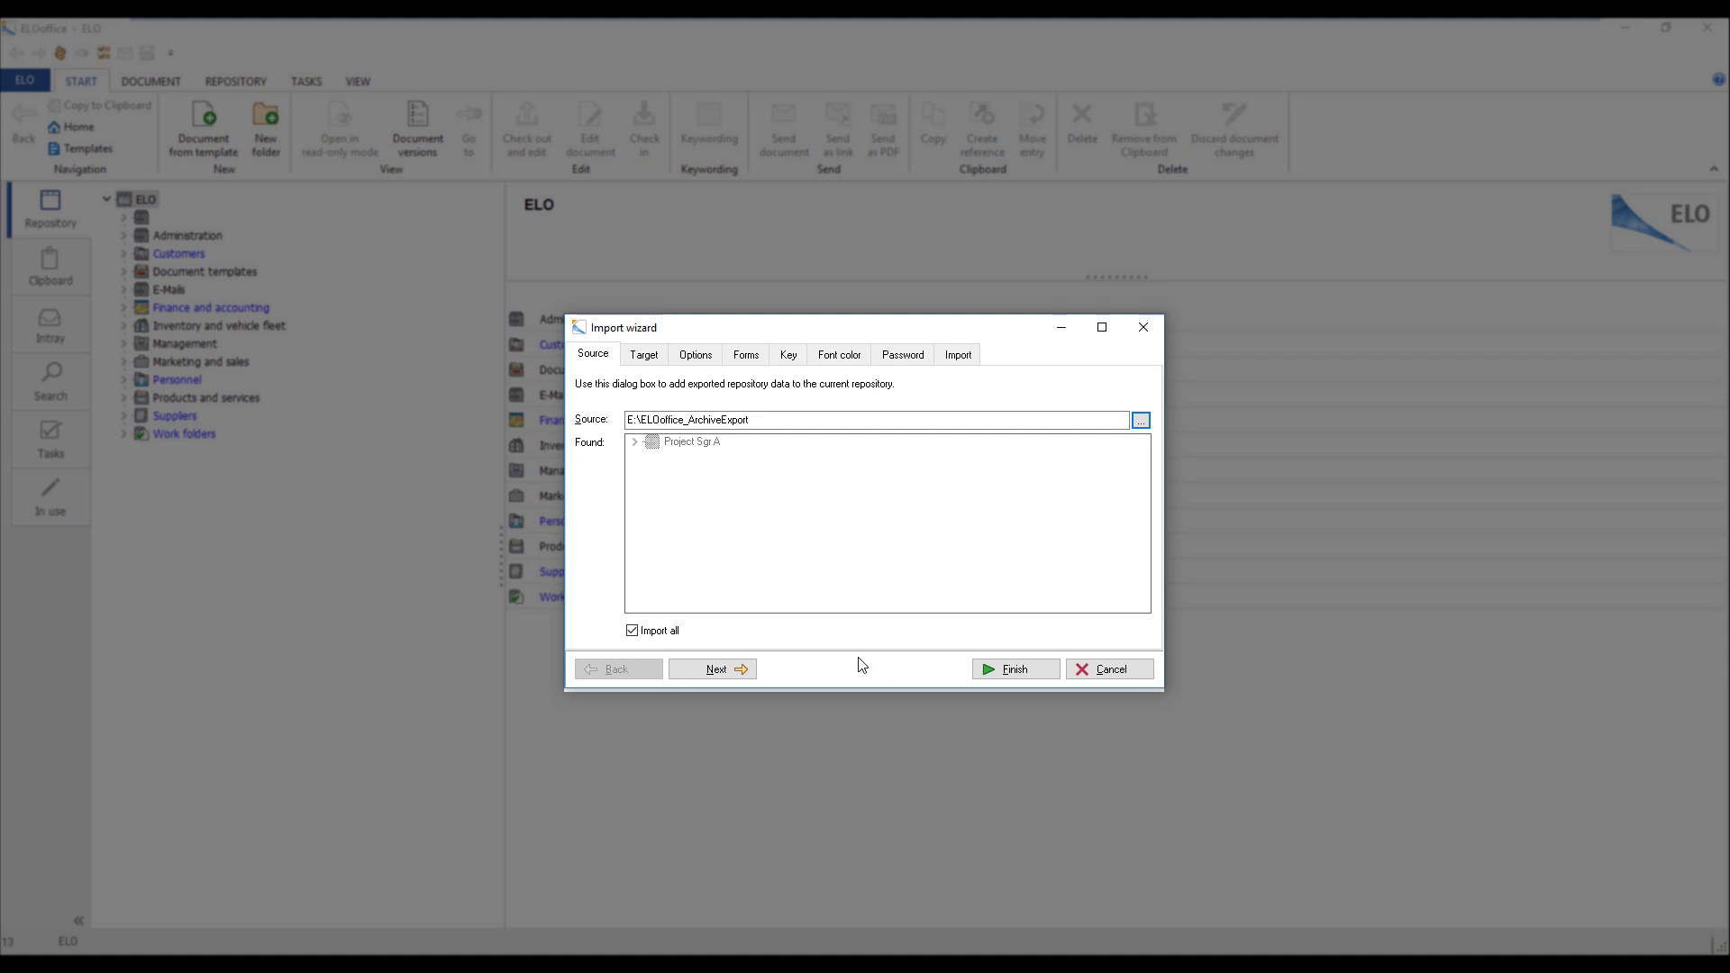
pyautogui.click(677, 638)
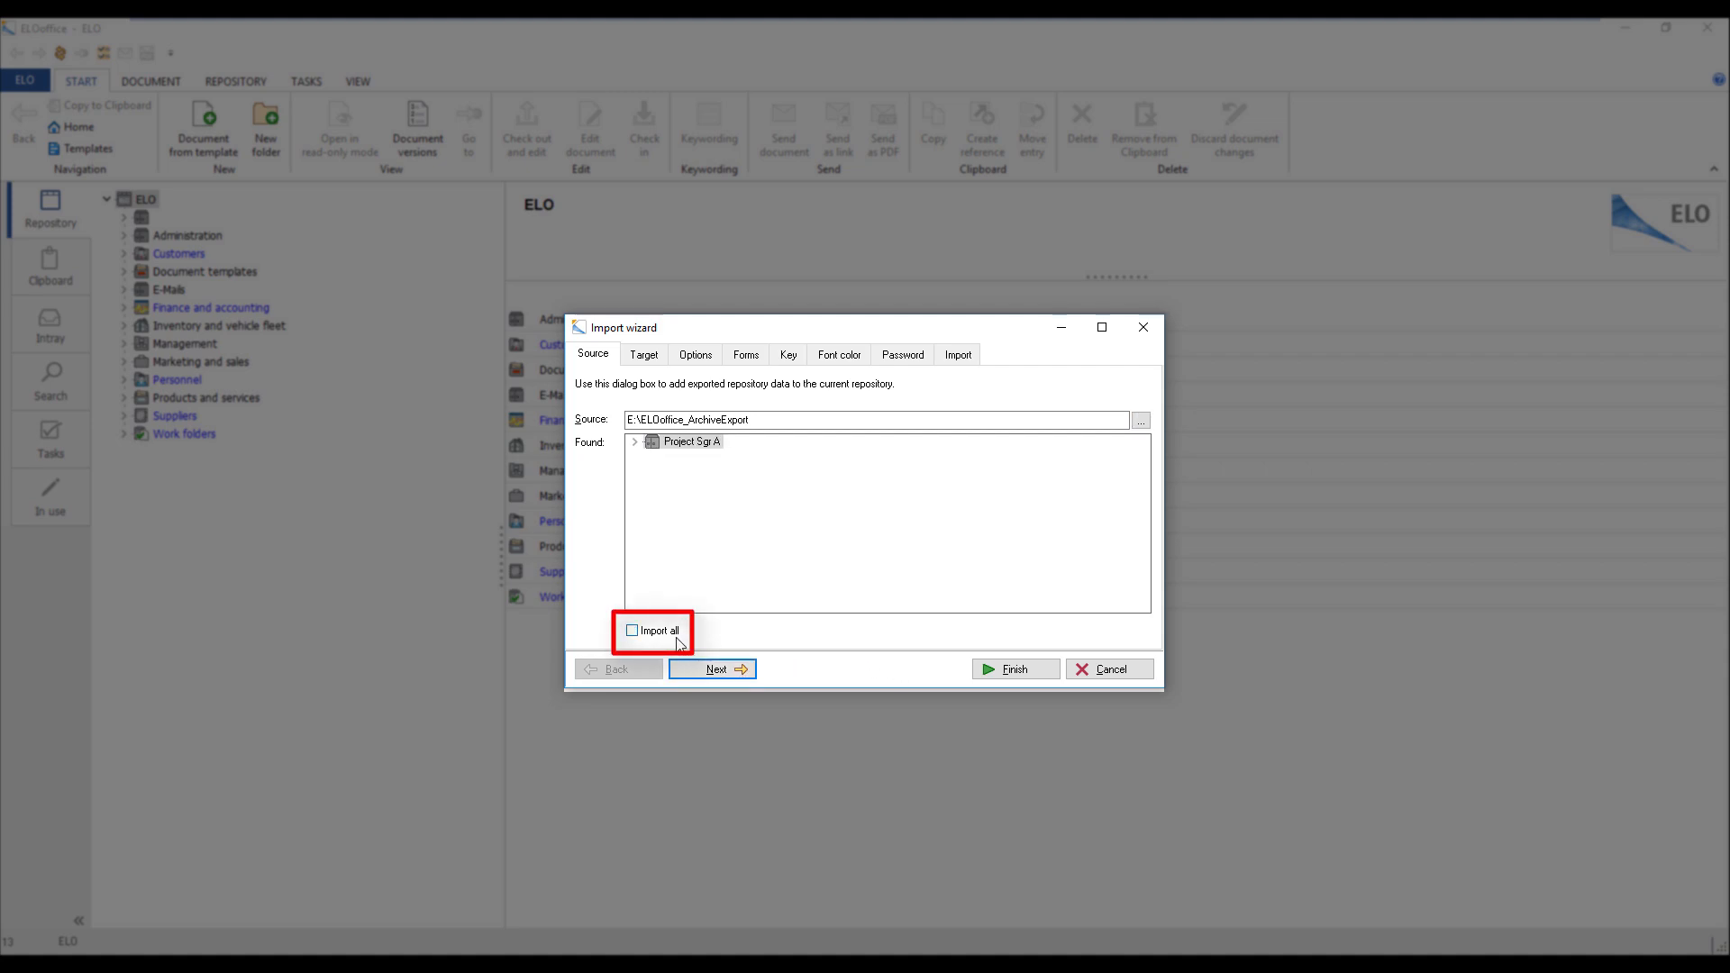
# Set the import target to the original location of the data.
pyautogui.click(742, 672)
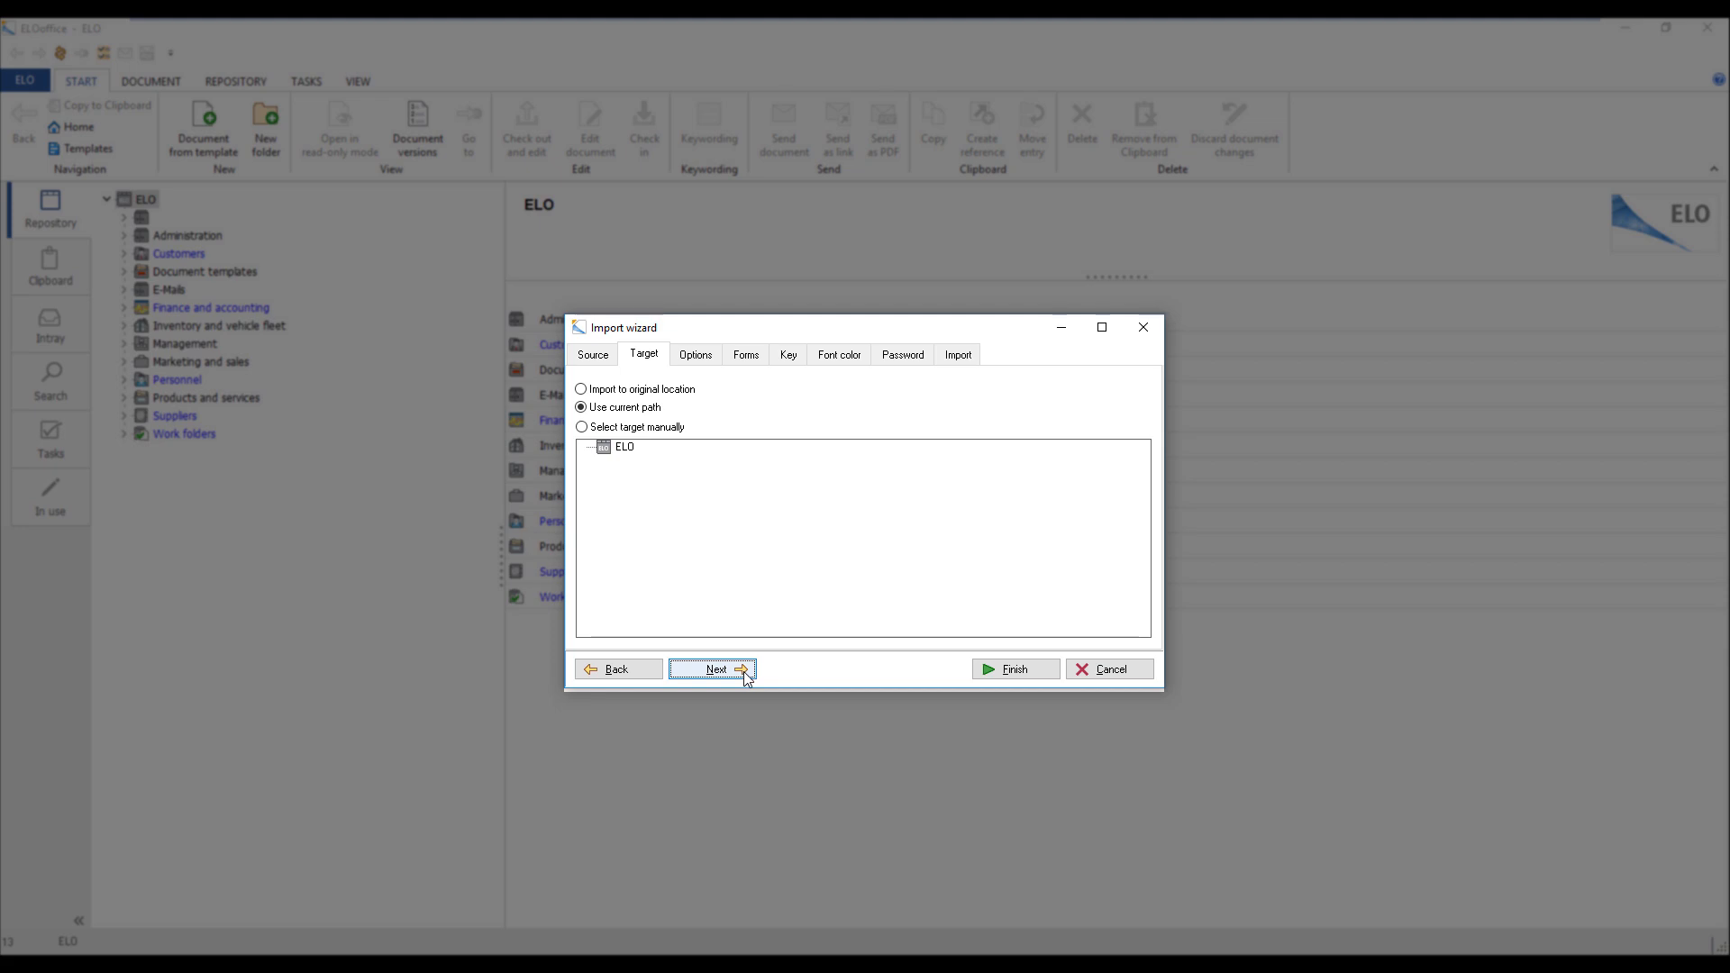
pyautogui.click(628, 452)
pyautogui.click(643, 389)
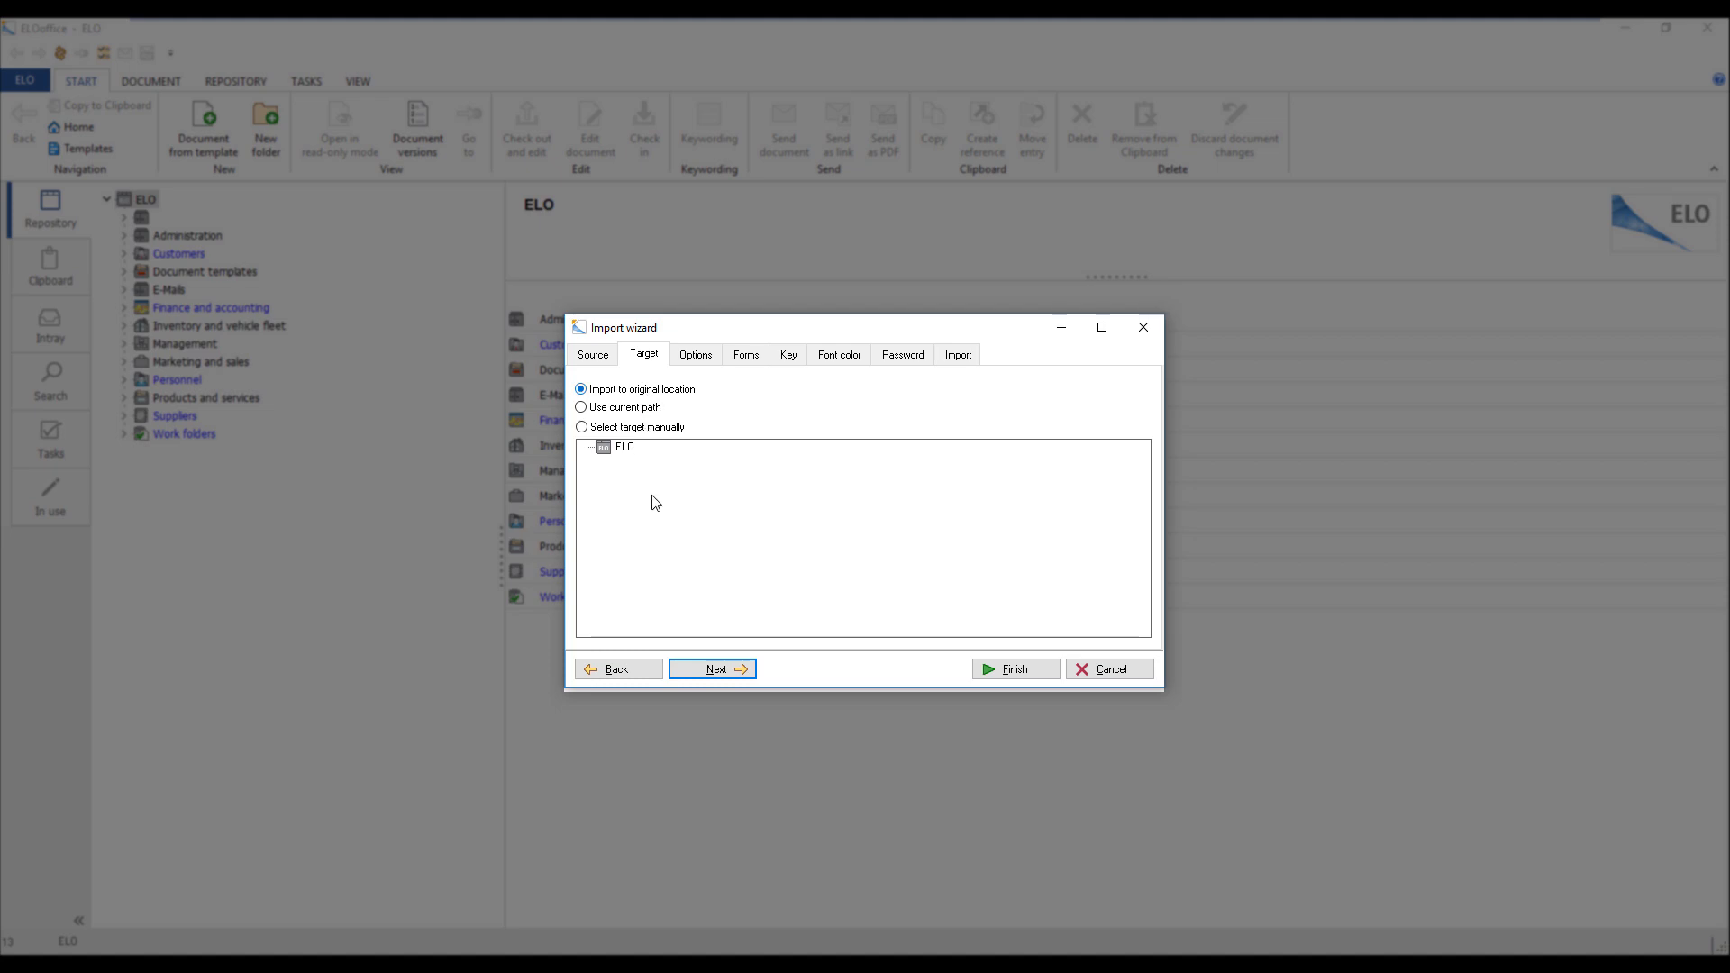
# Keep the preset import options, forms, key, font color and password settings through to the final import page.
pyautogui.click(715, 671)
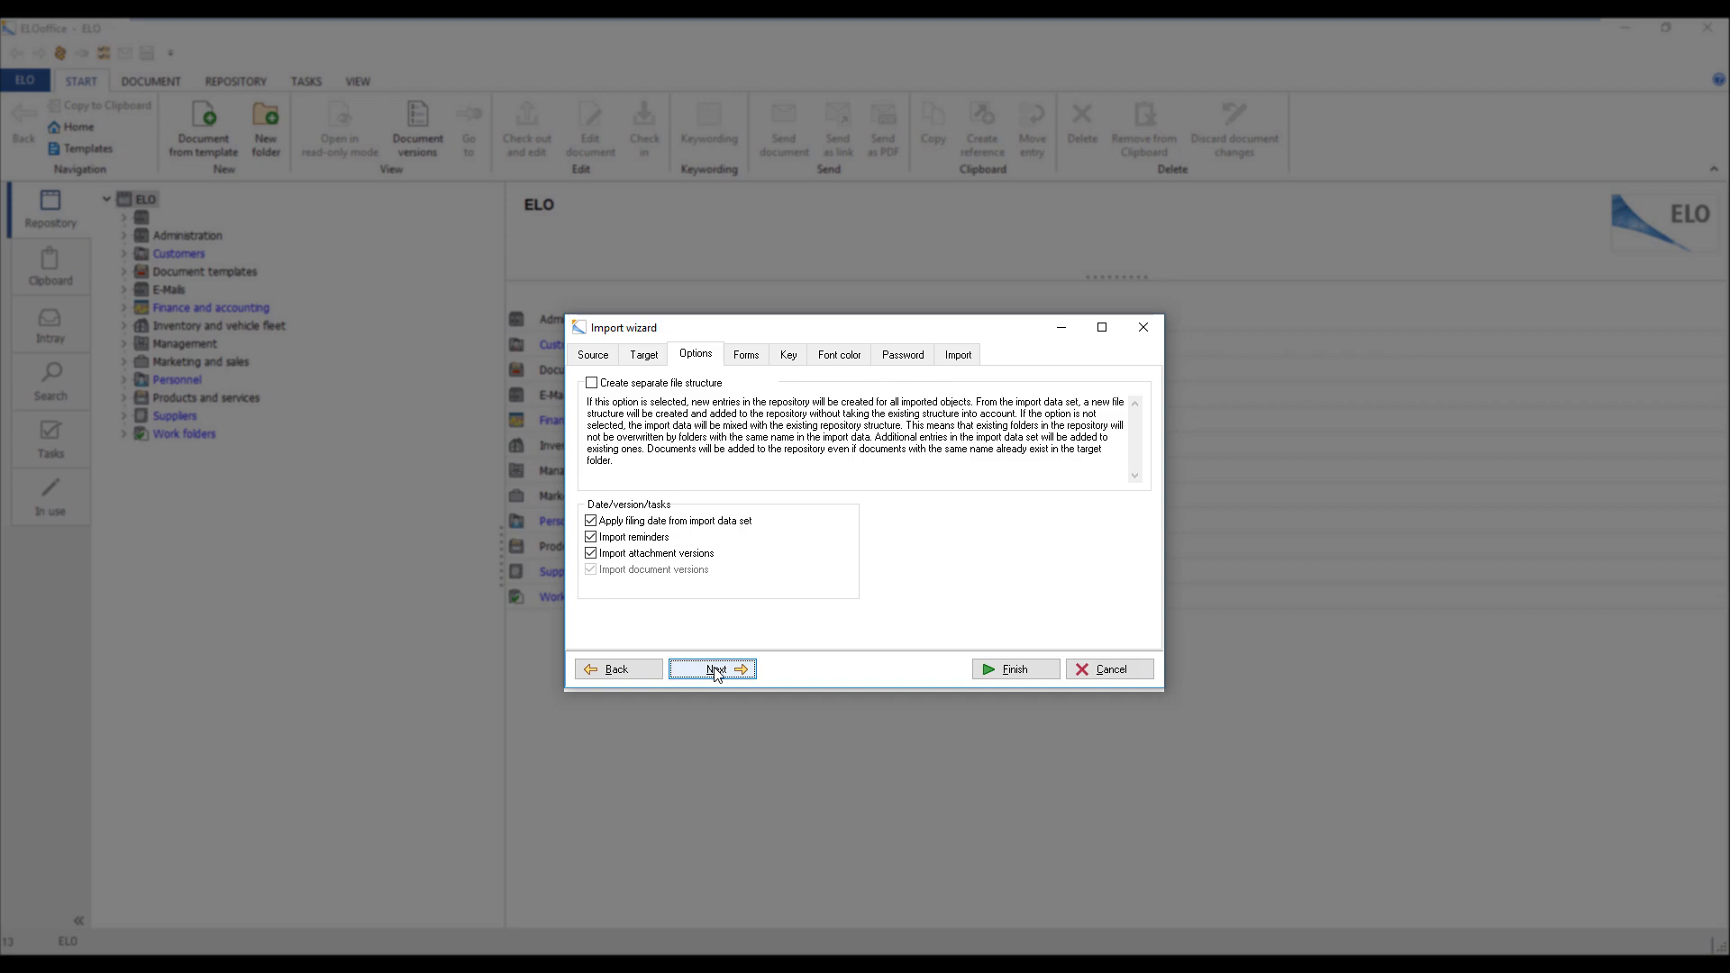
pyautogui.click(716, 672)
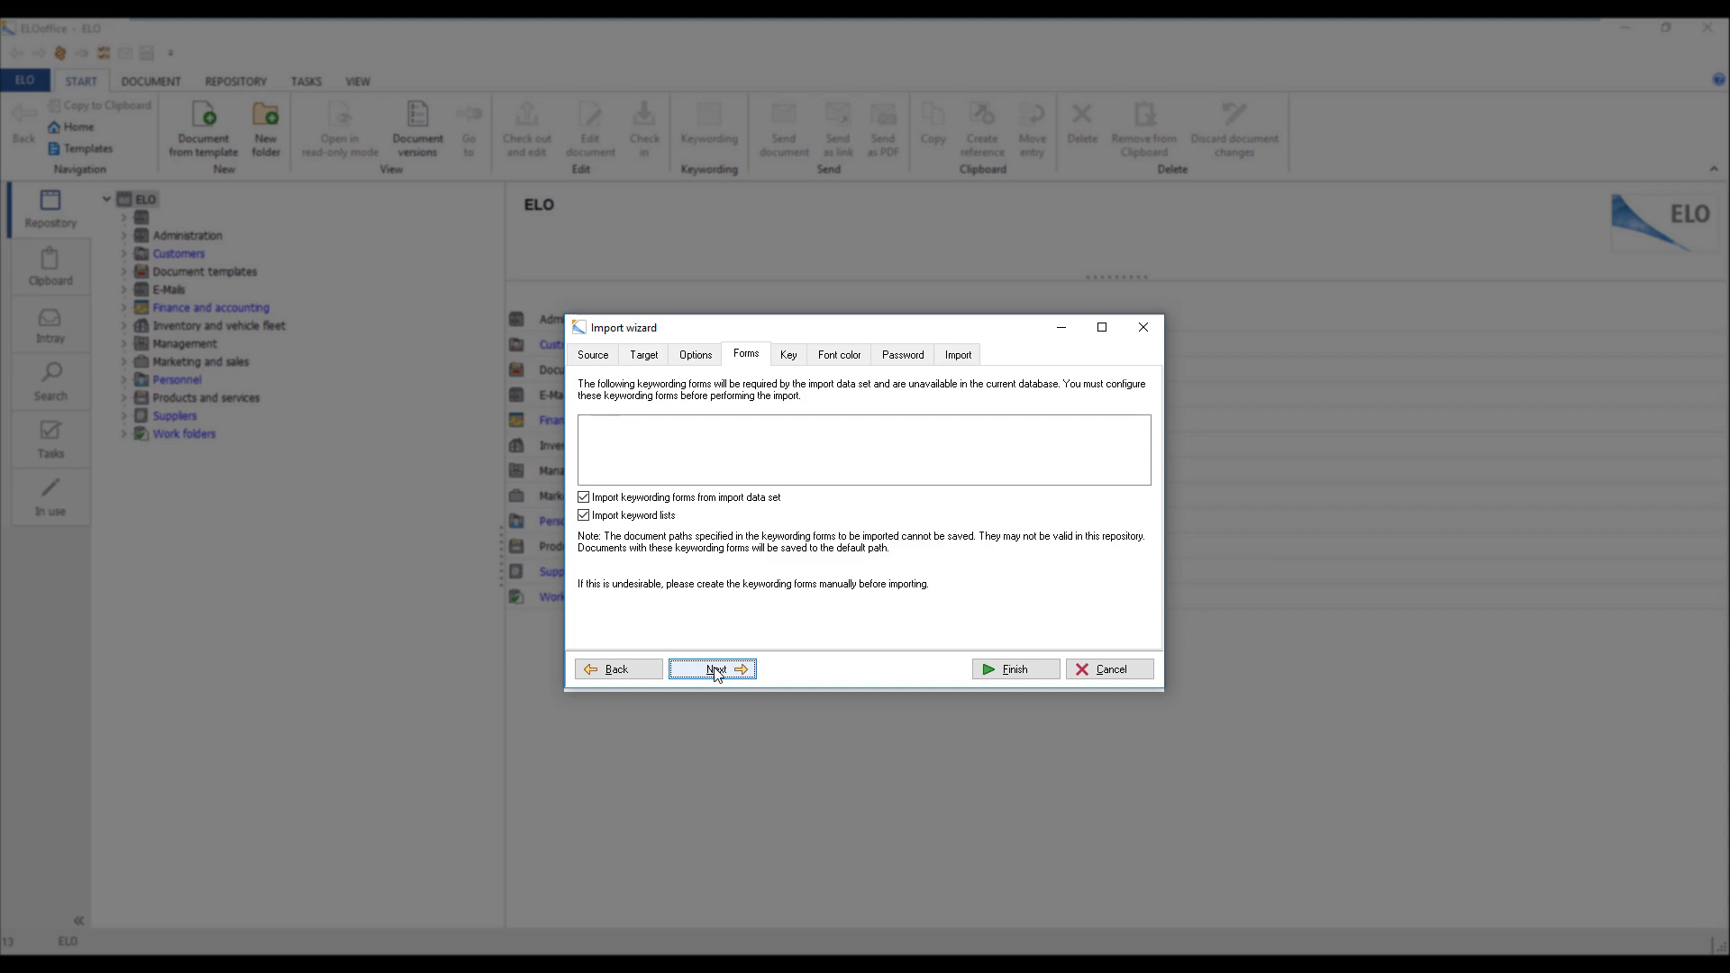
pyautogui.click(714, 670)
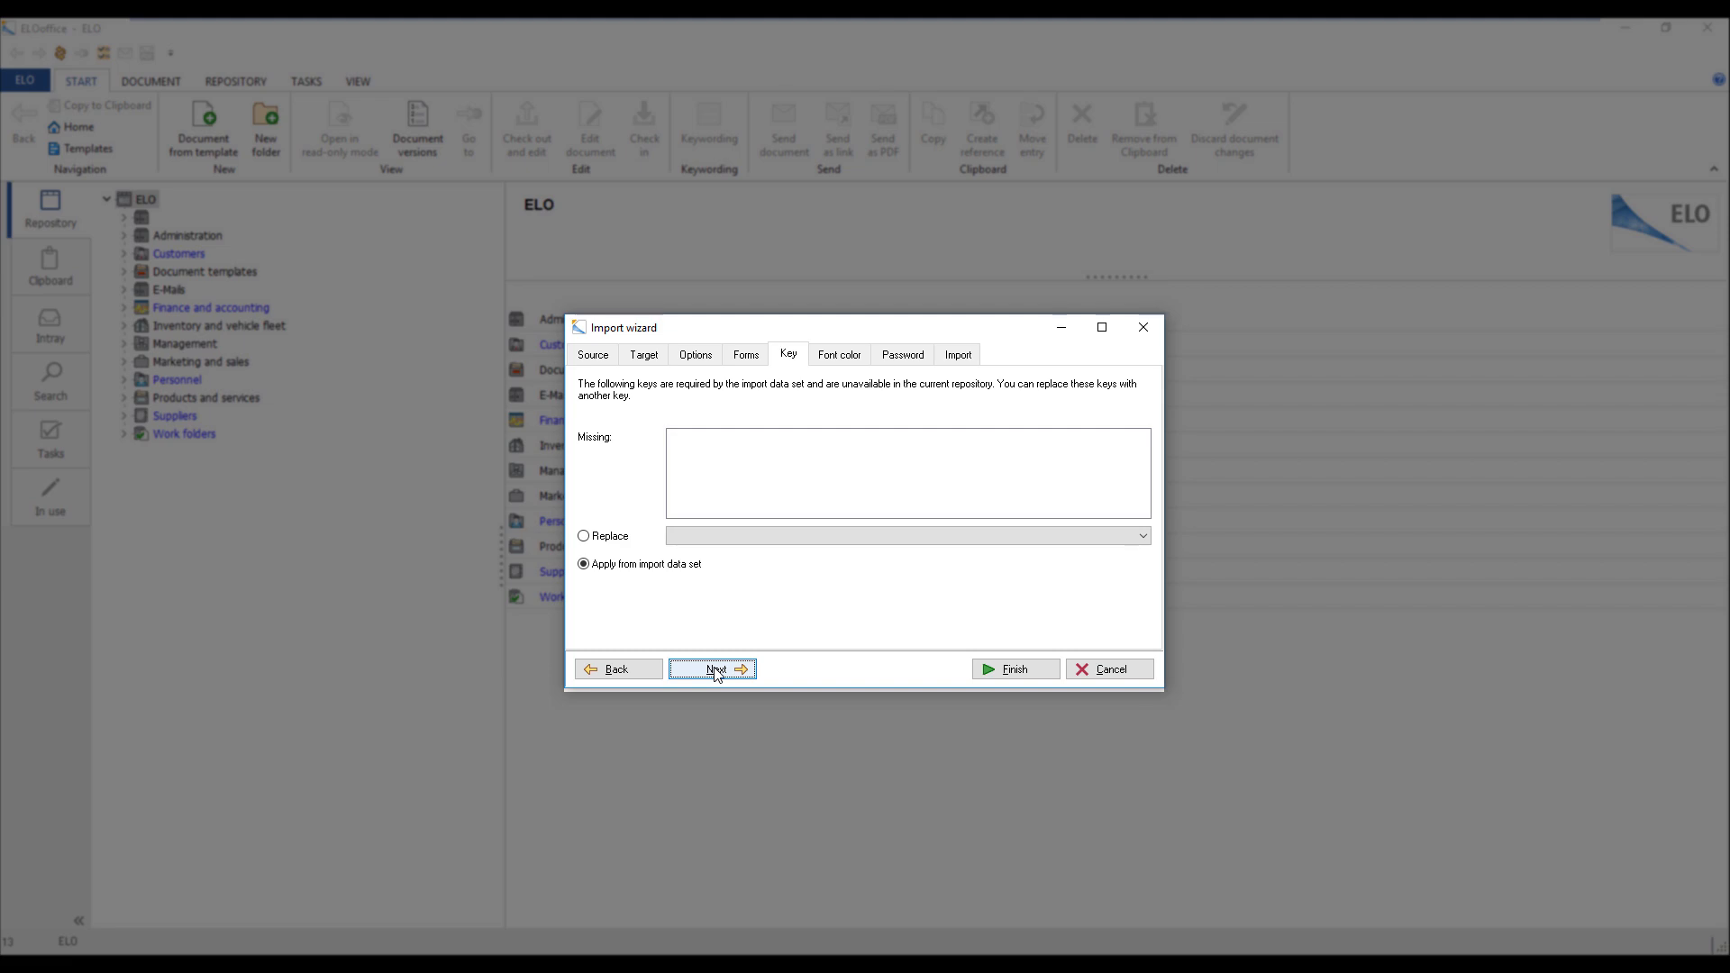
pyautogui.click(715, 669)
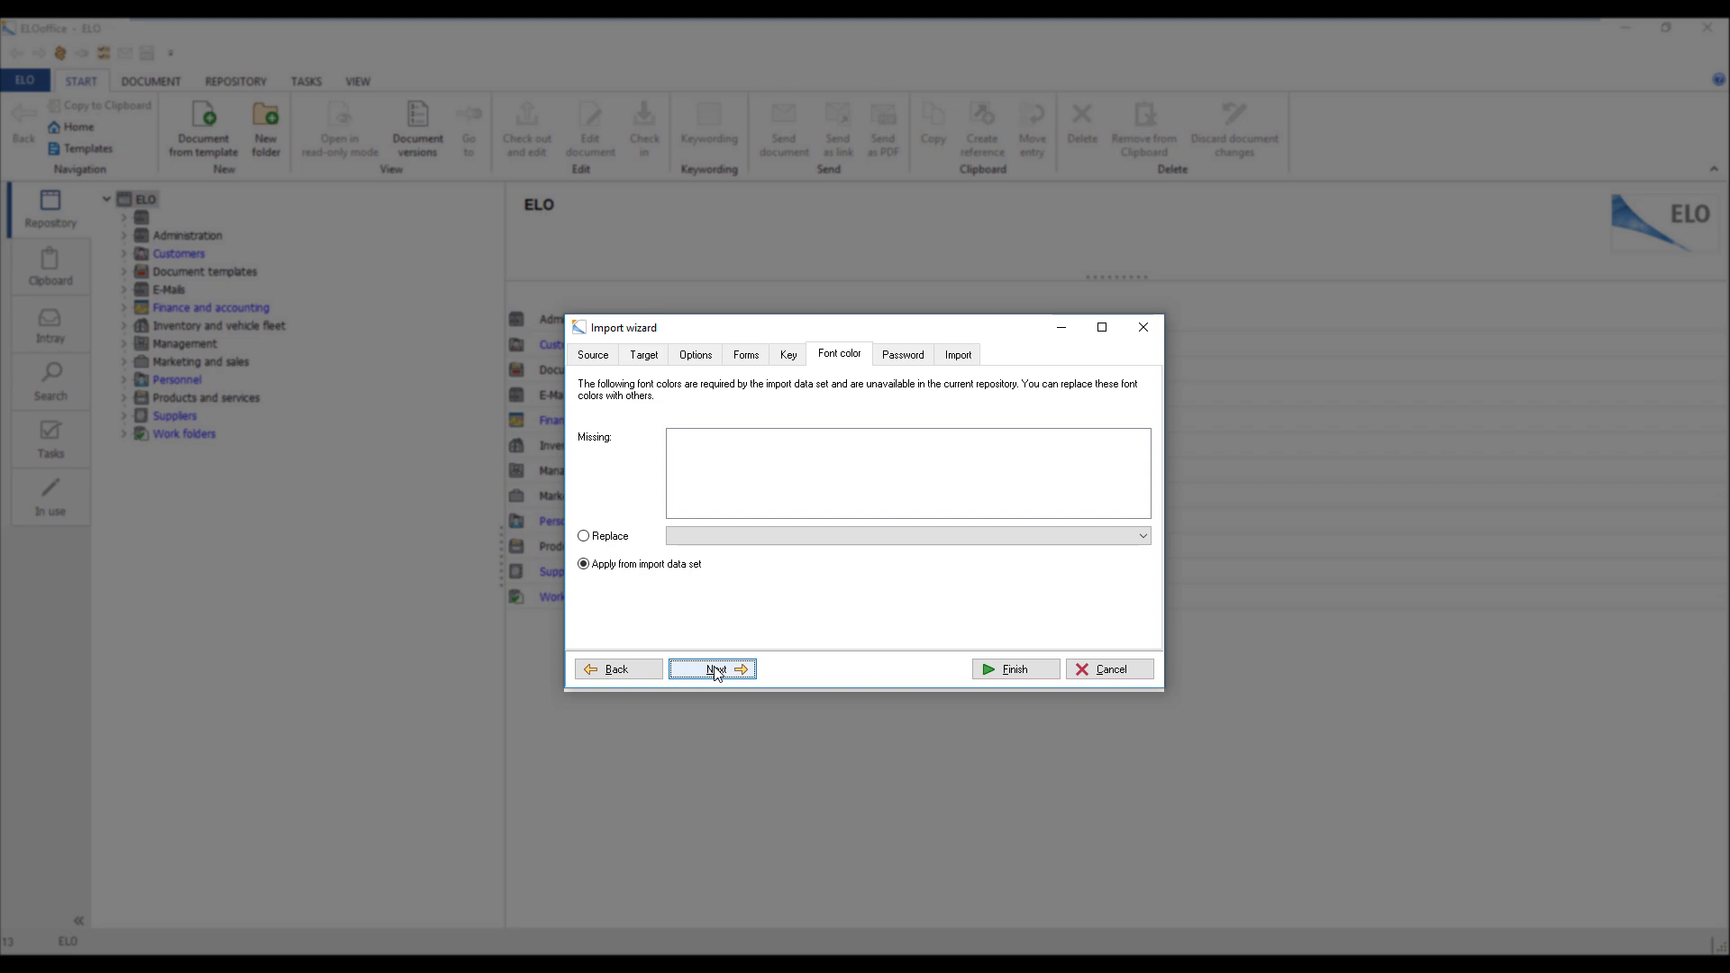
pyautogui.click(715, 670)
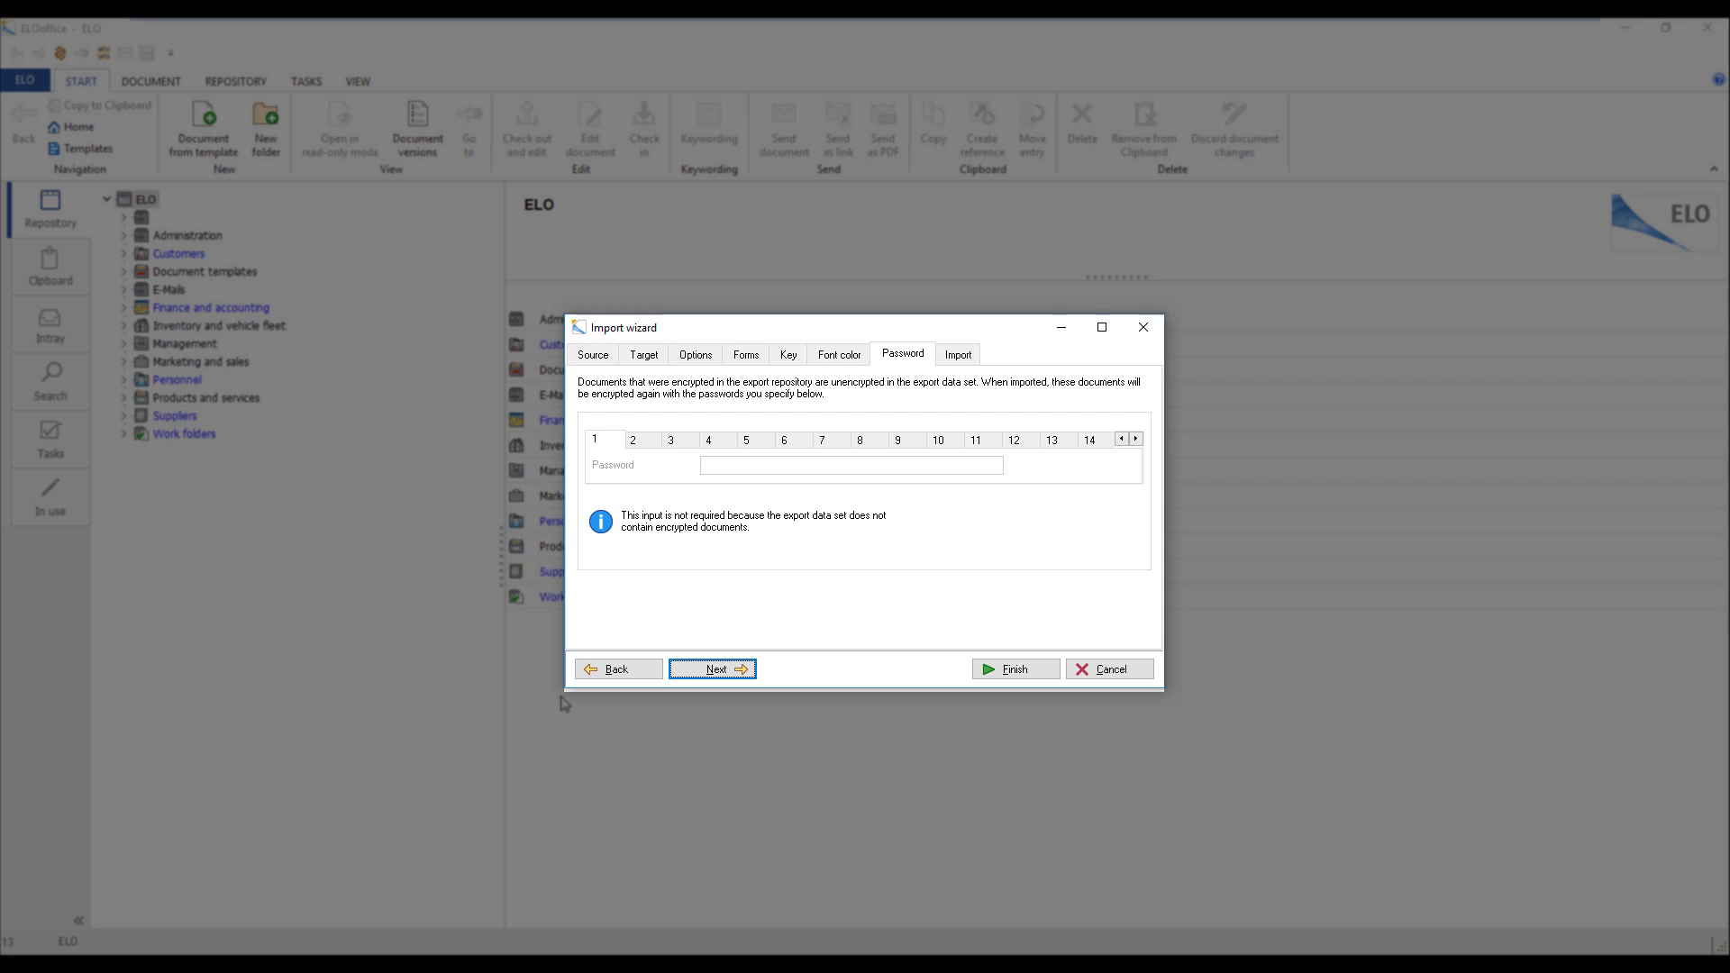
pyautogui.click(716, 669)
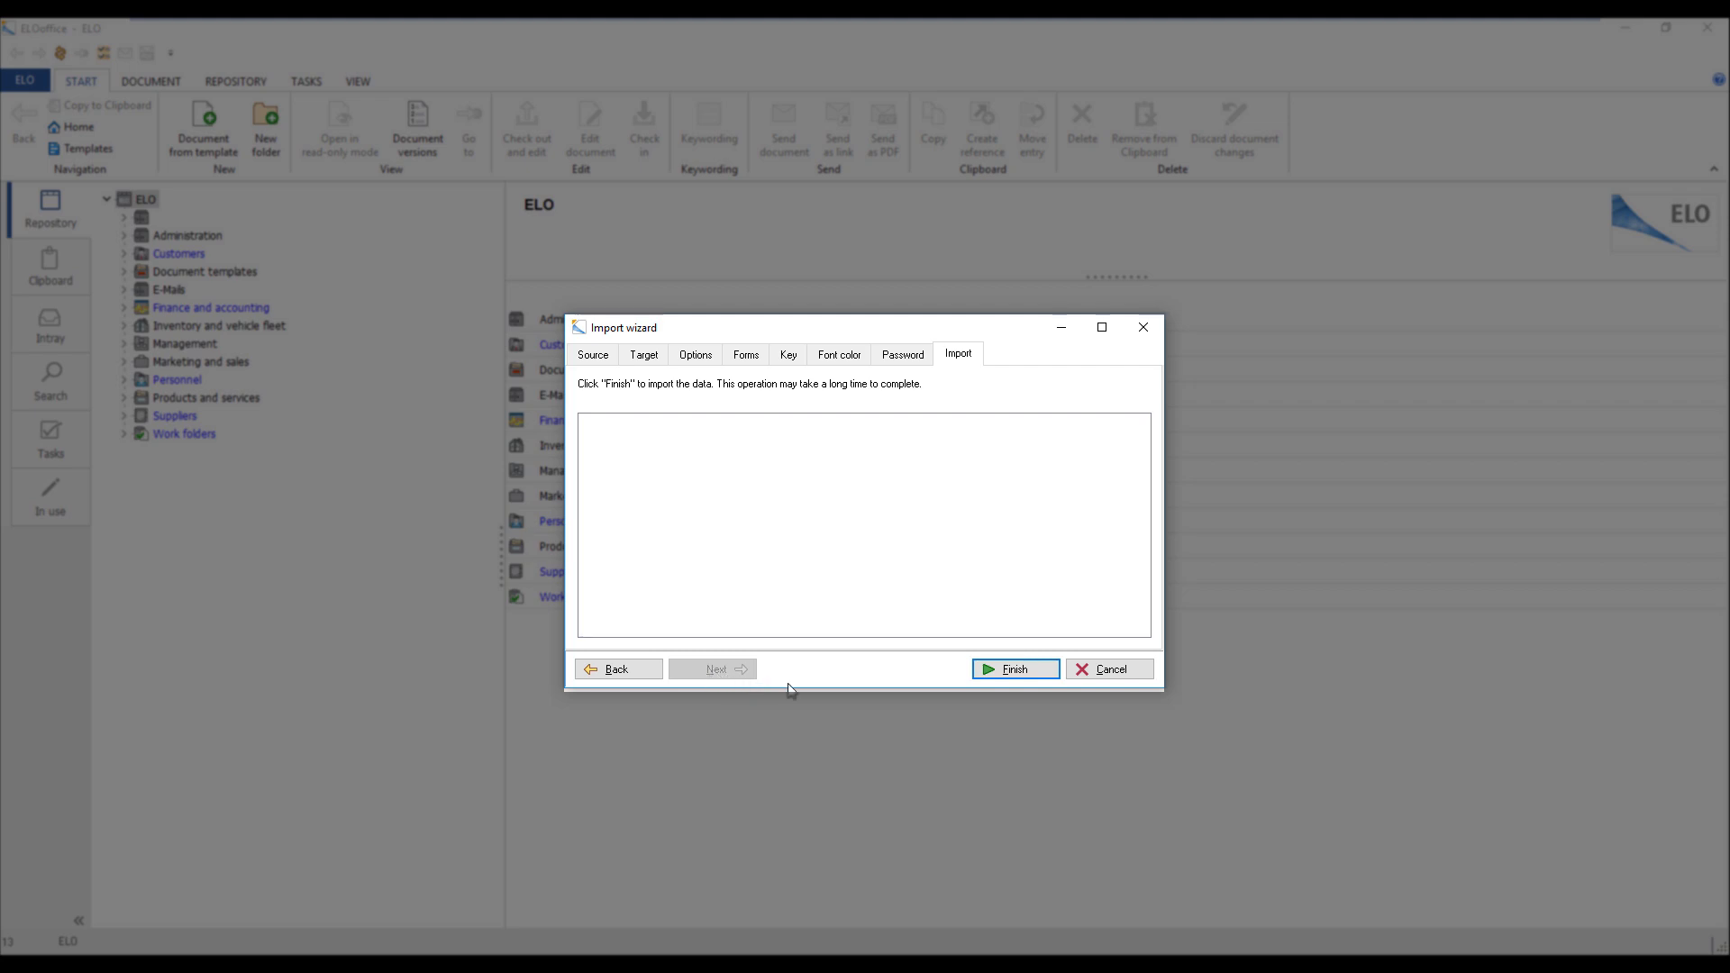
# Run the import with an update of the full text index, then close the import wizard.
pyautogui.click(1008, 672)
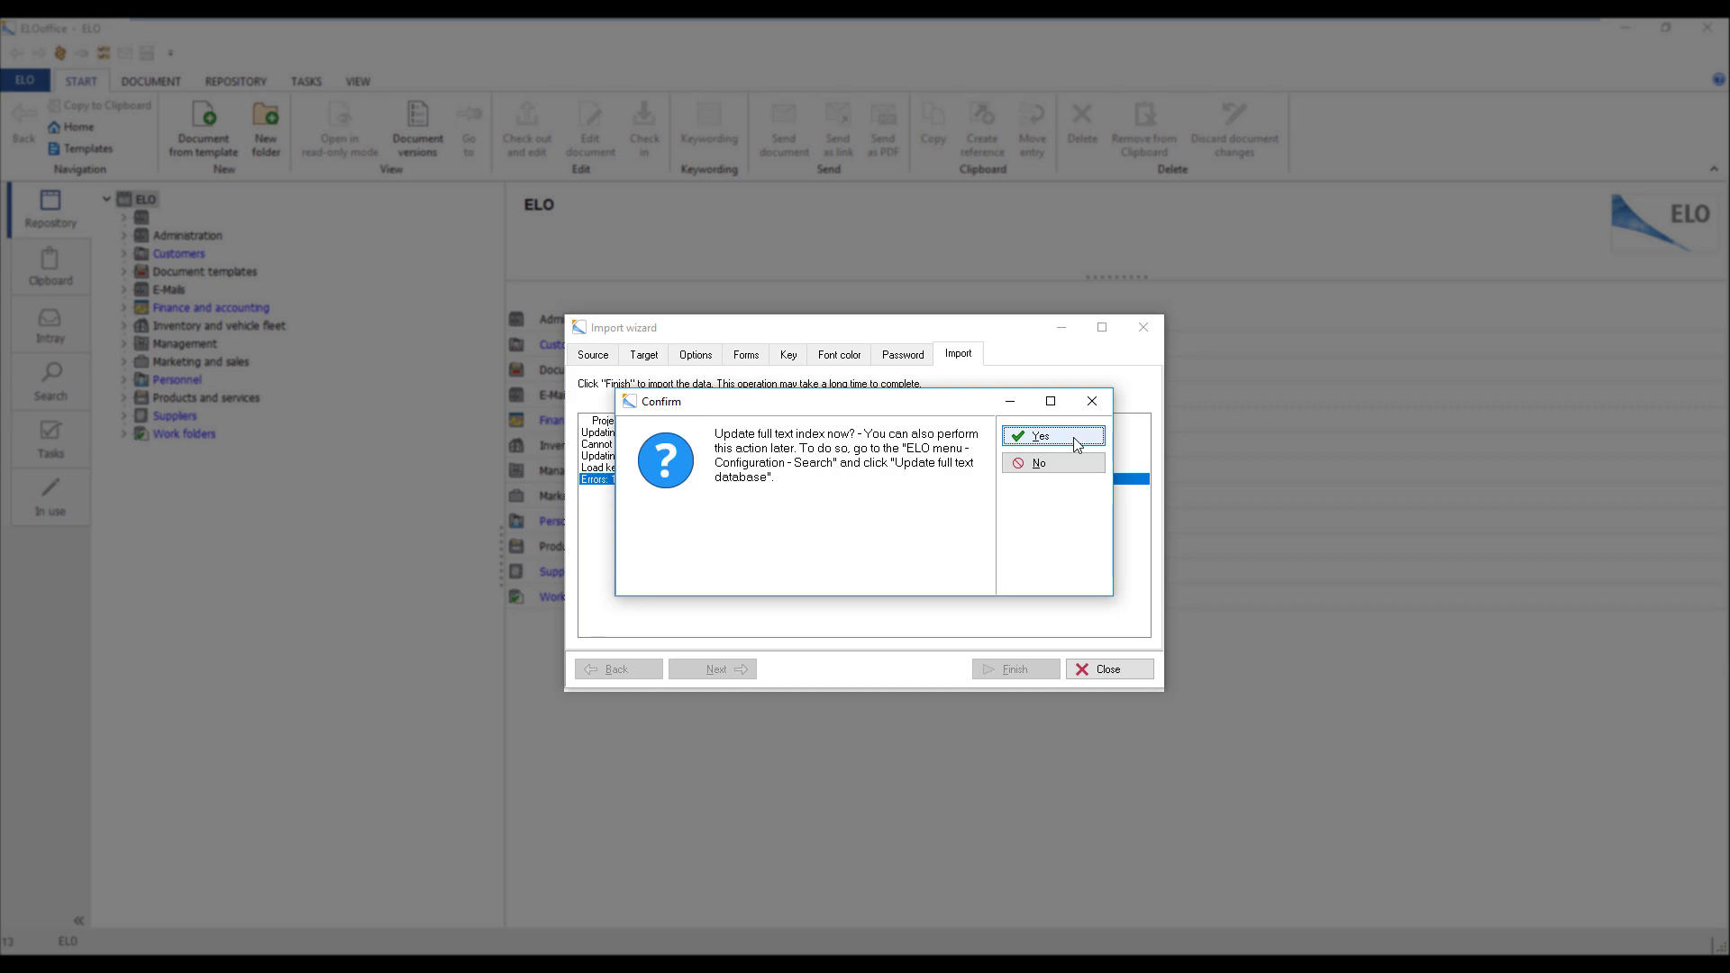
pyautogui.click(1073, 436)
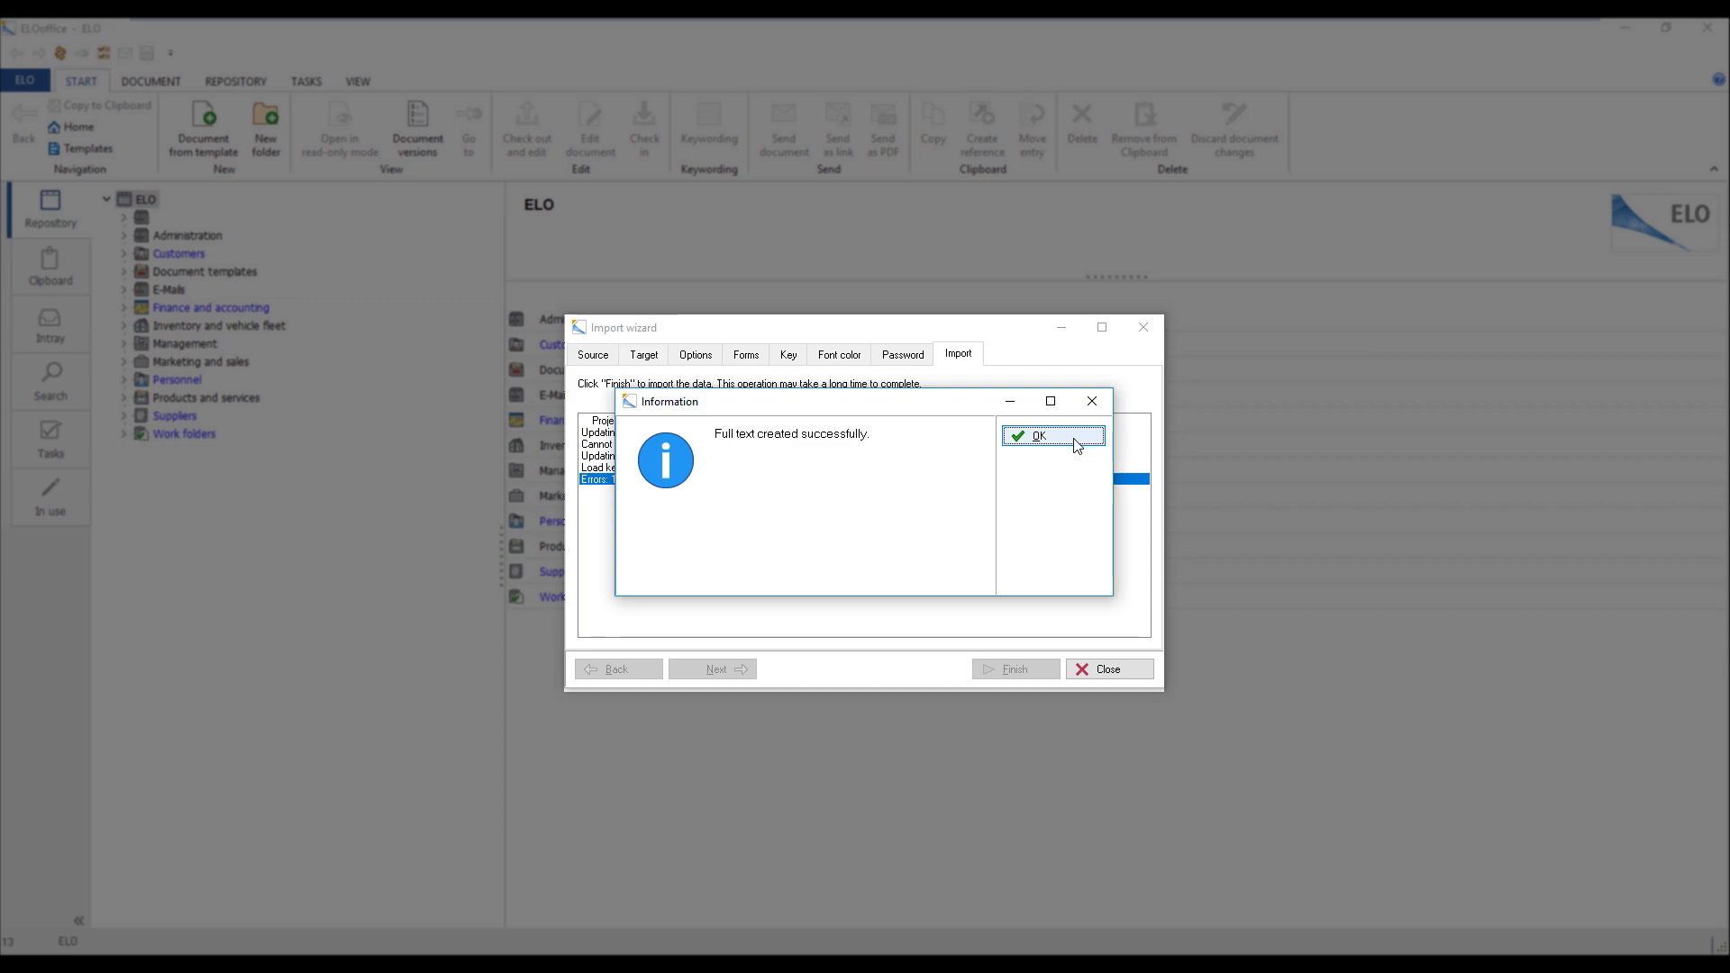
pyautogui.click(1077, 437)
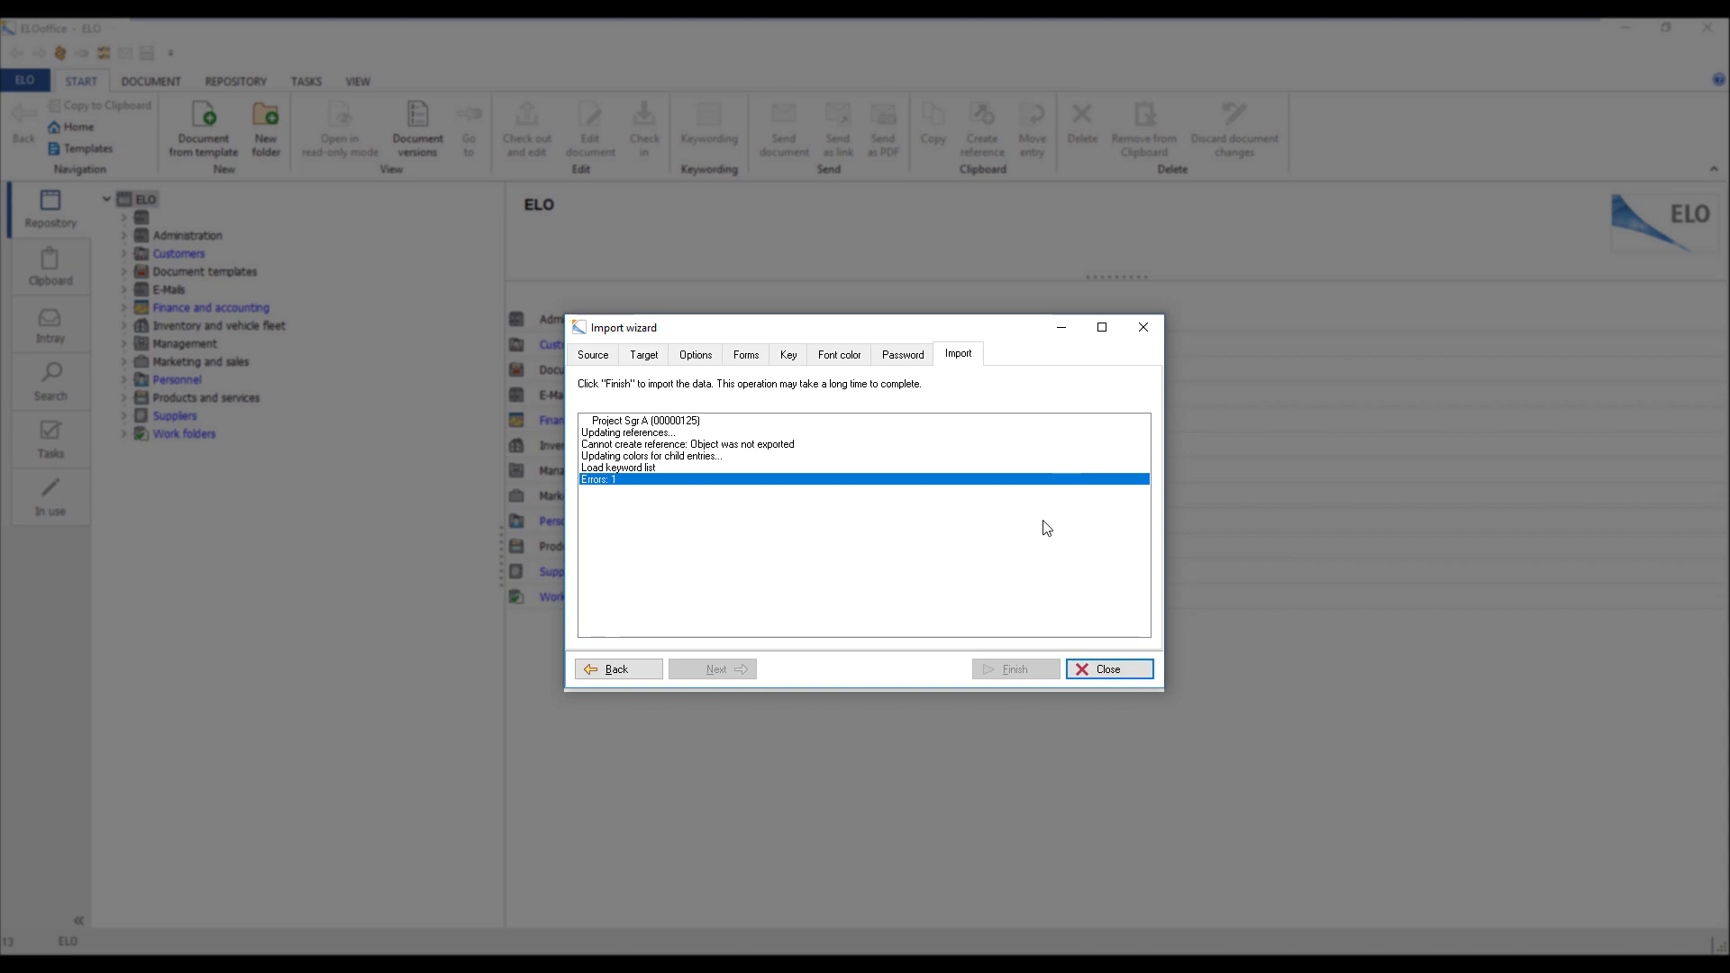
pyautogui.click(1103, 671)
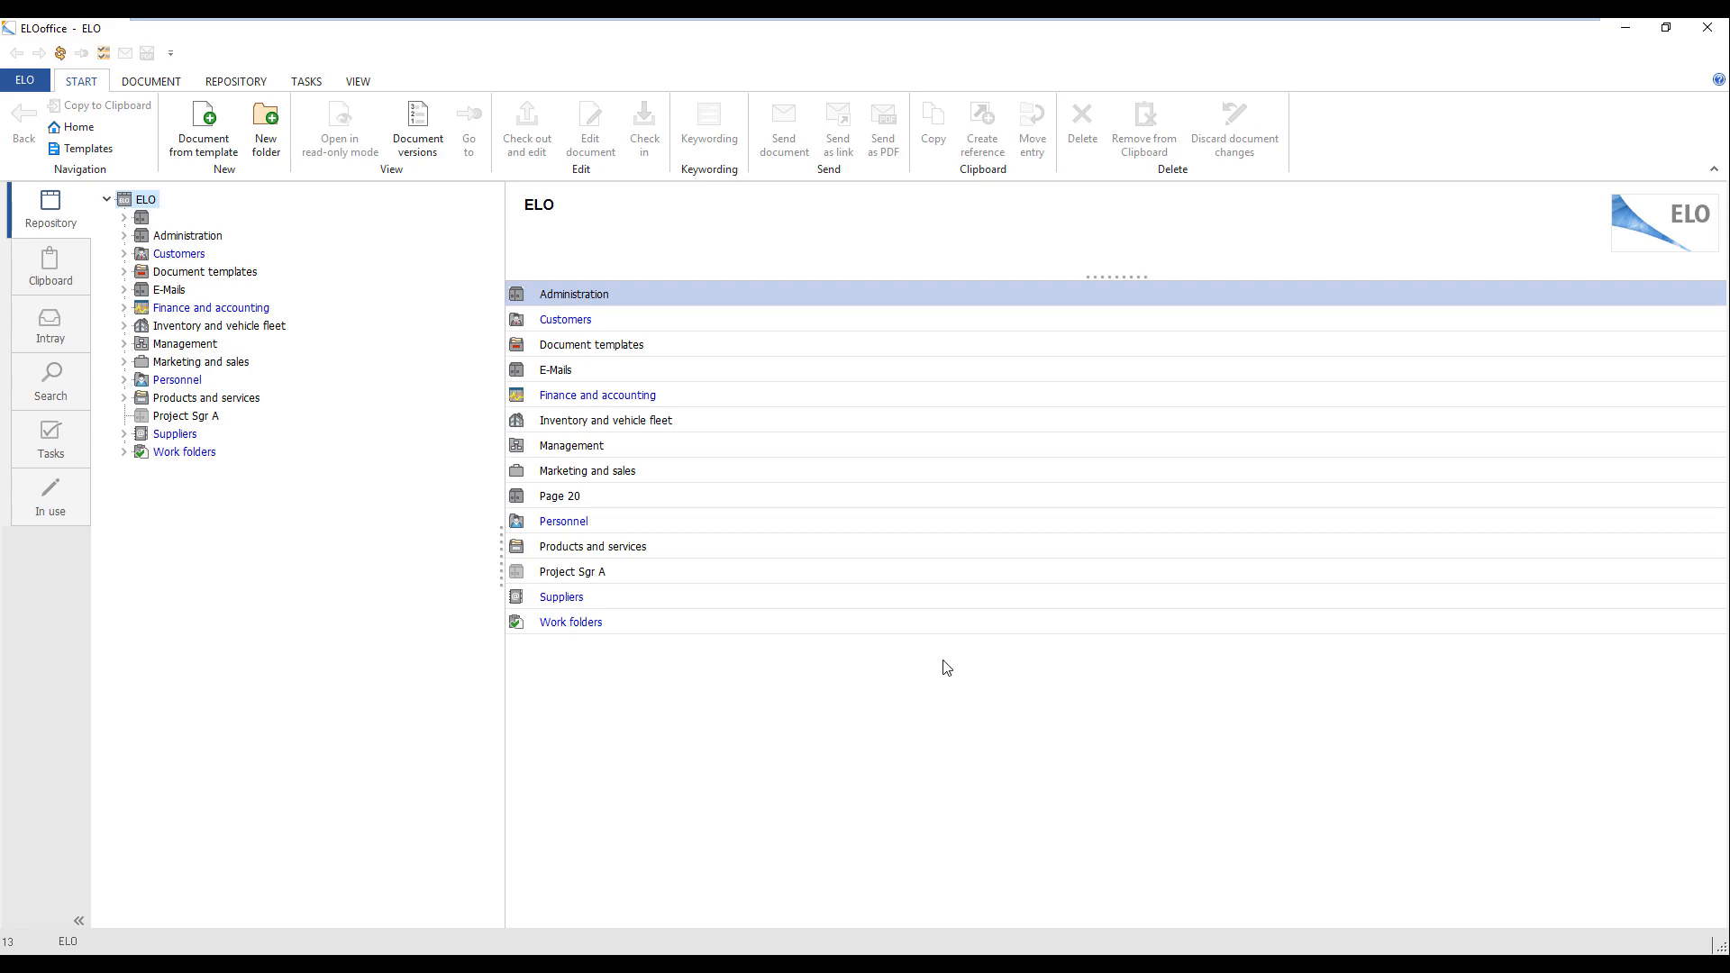